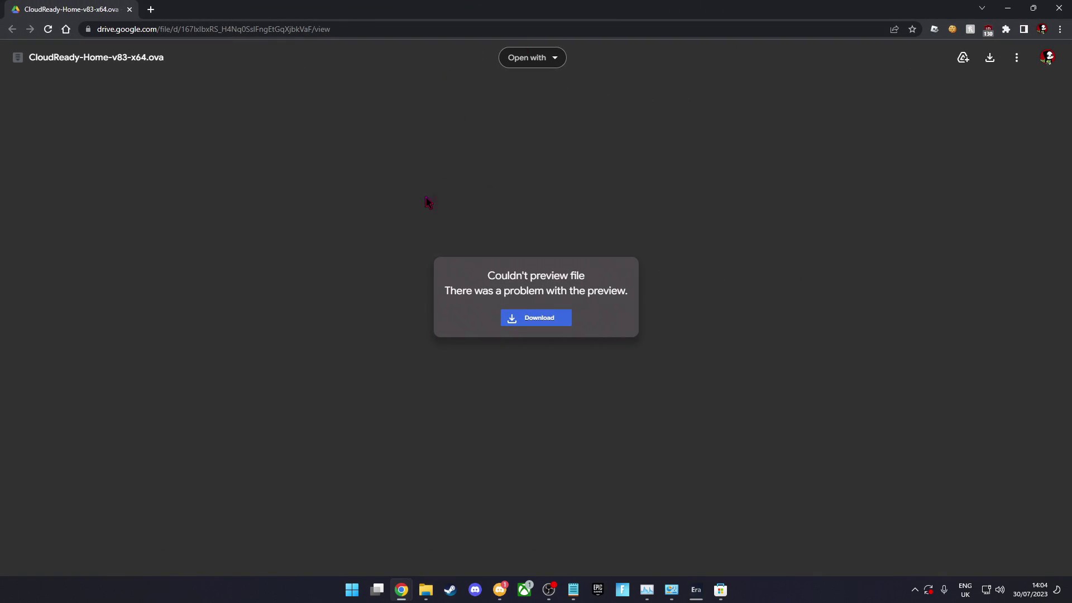
Step: Download CloudReady-Home-v83-x64.ova despite the missing virus scan and save it in G:\YT\chromeos
drag(18, 62, 173, 62)
click(176, 62)
click(539, 319)
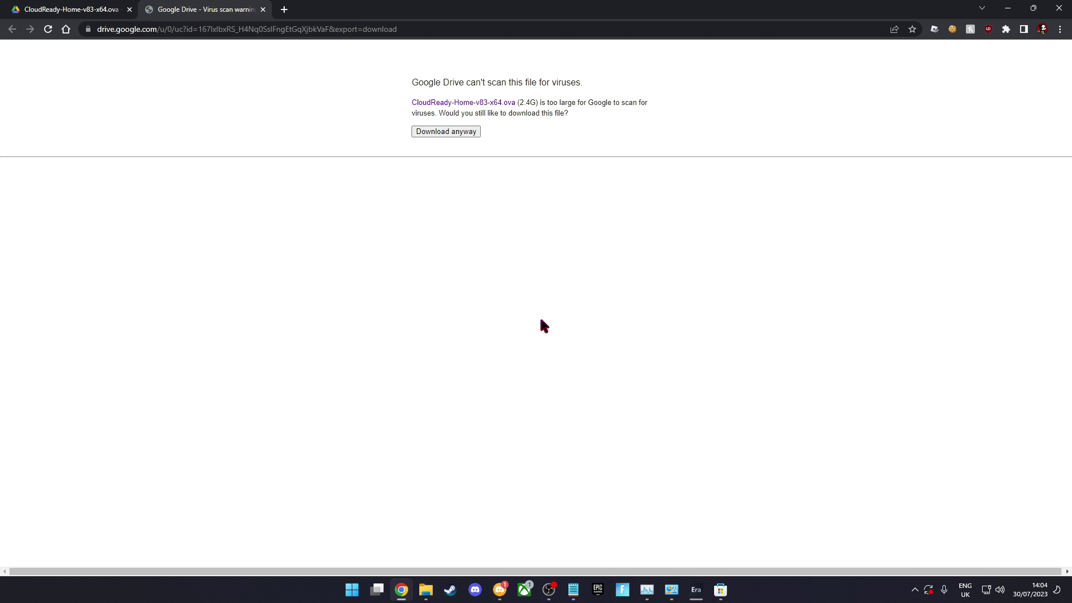
click(458, 133)
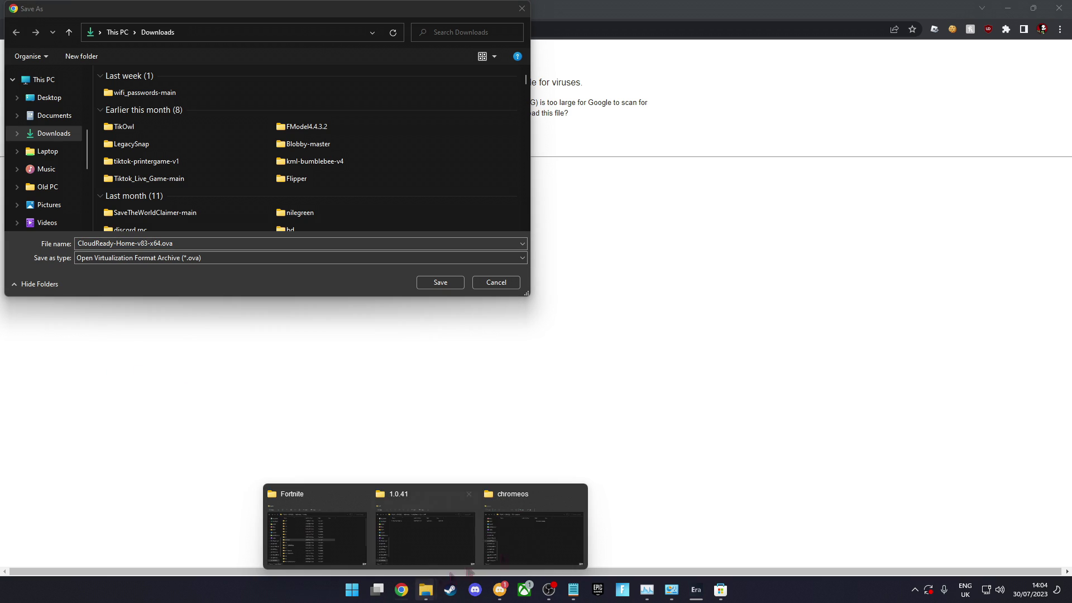
click(280, 31)
text(G:\YT\chromeos)
key(Return)
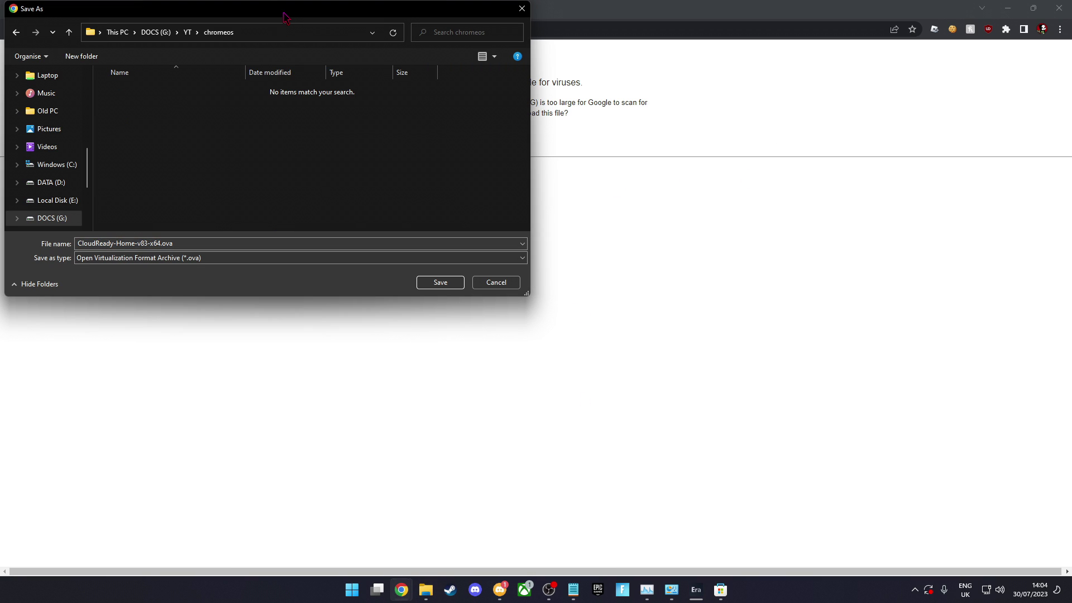
click(440, 283)
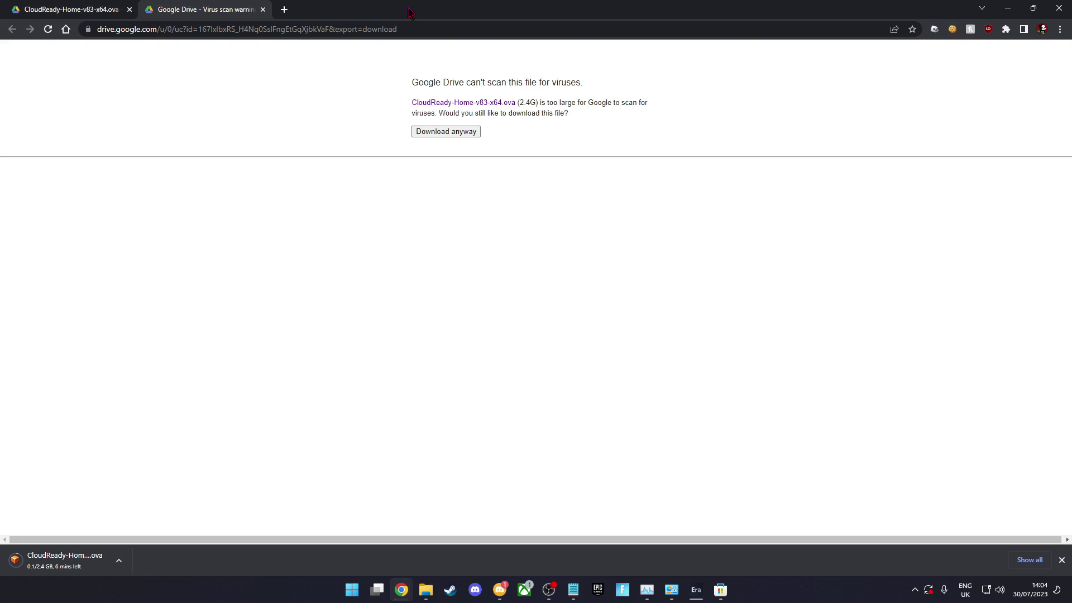
Step: Download Workstation 17 Player for Windows from the VMware page and save the installer in the chromeos folder
key(ctrl+super+Left)
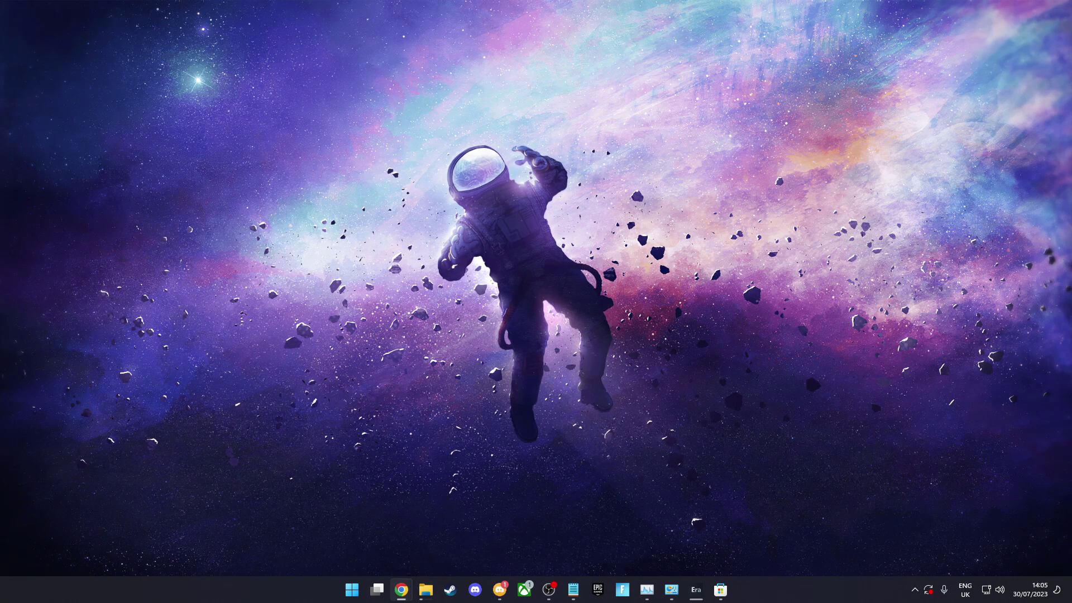
key(ctrl+super+Right)
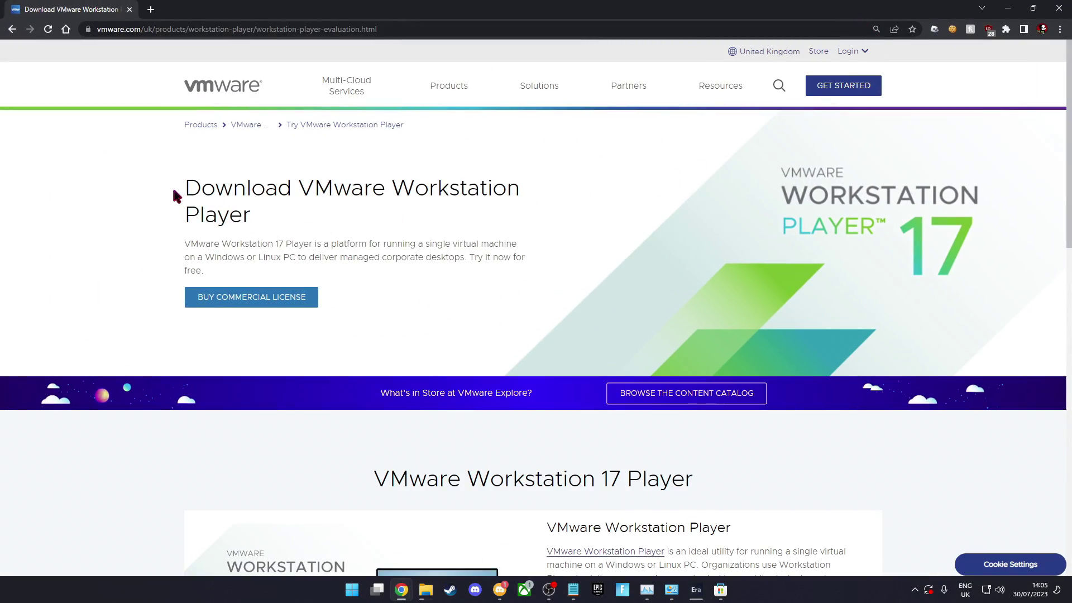
drag(175, 190, 469, 208)
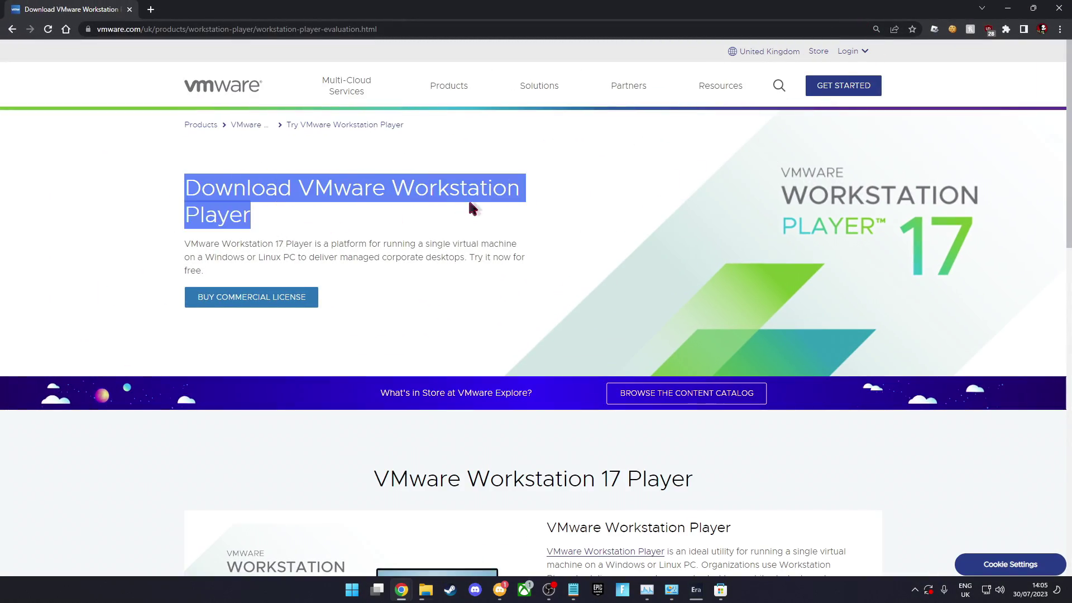
click(458, 218)
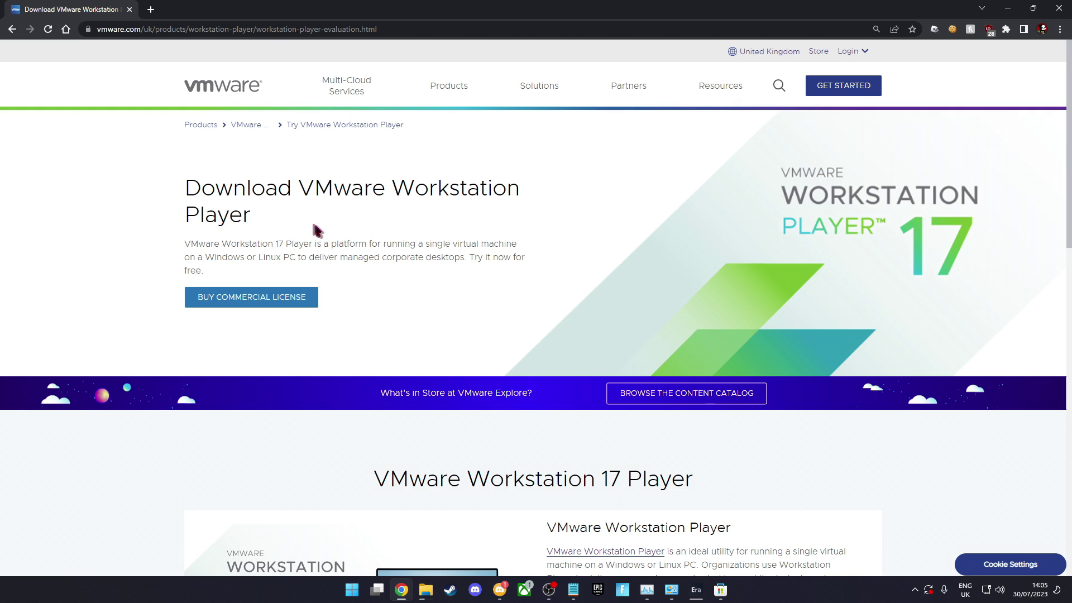
scroll(451, 301, down, 5)
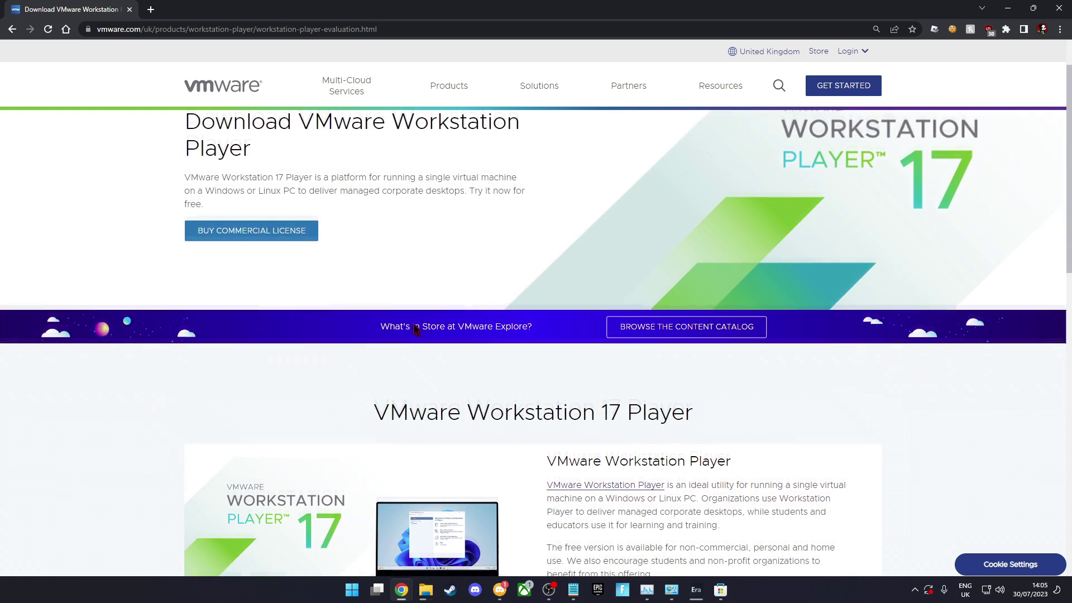
scroll(391, 335, down, 2)
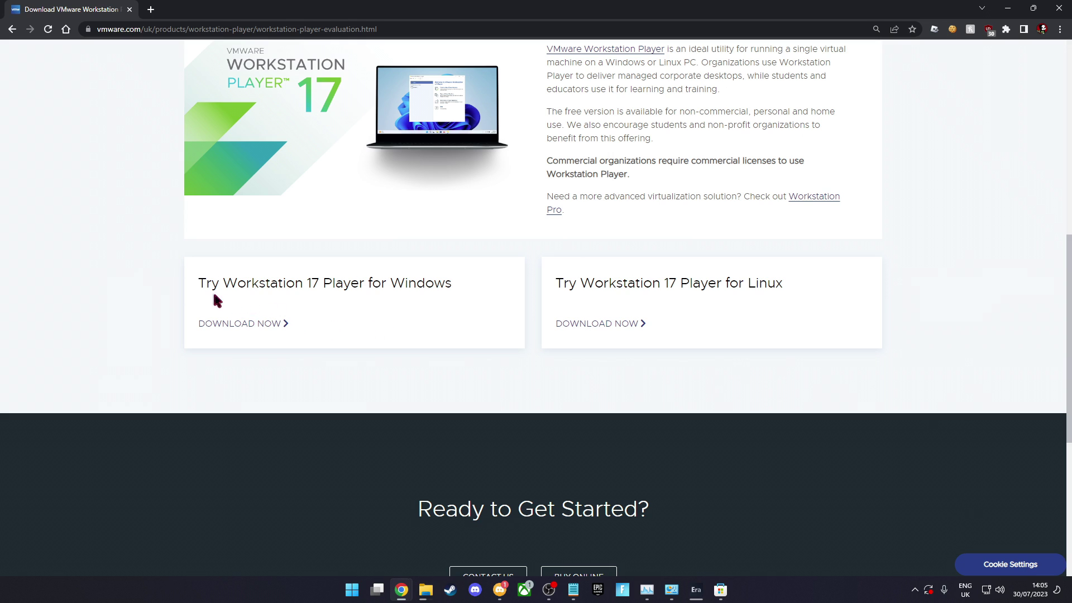
drag(171, 290, 471, 290)
click(417, 290)
double_click(394, 283)
click(461, 285)
click(267, 329)
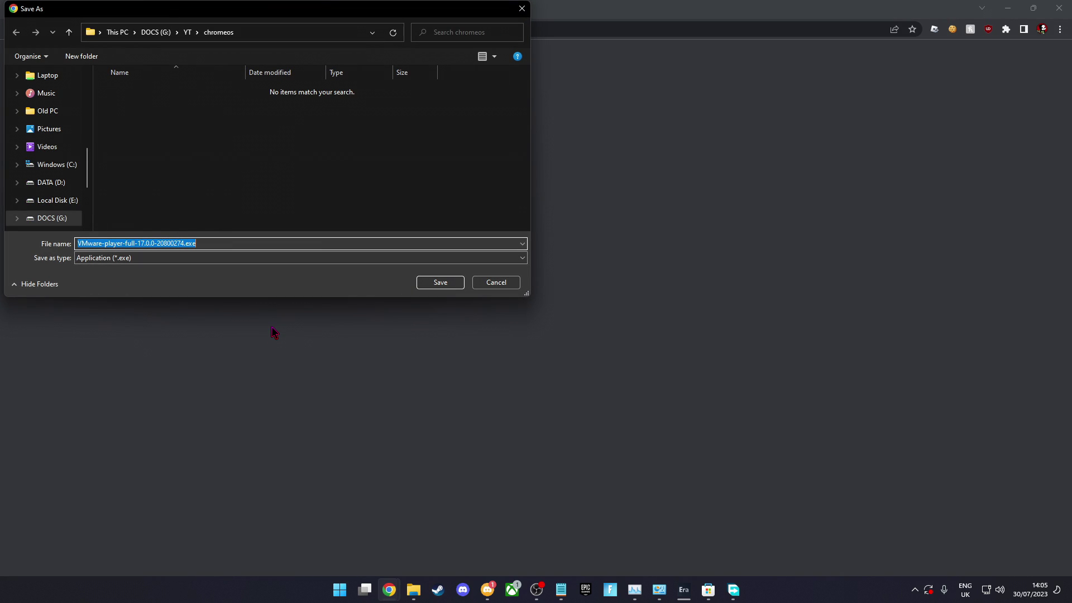
click(440, 286)
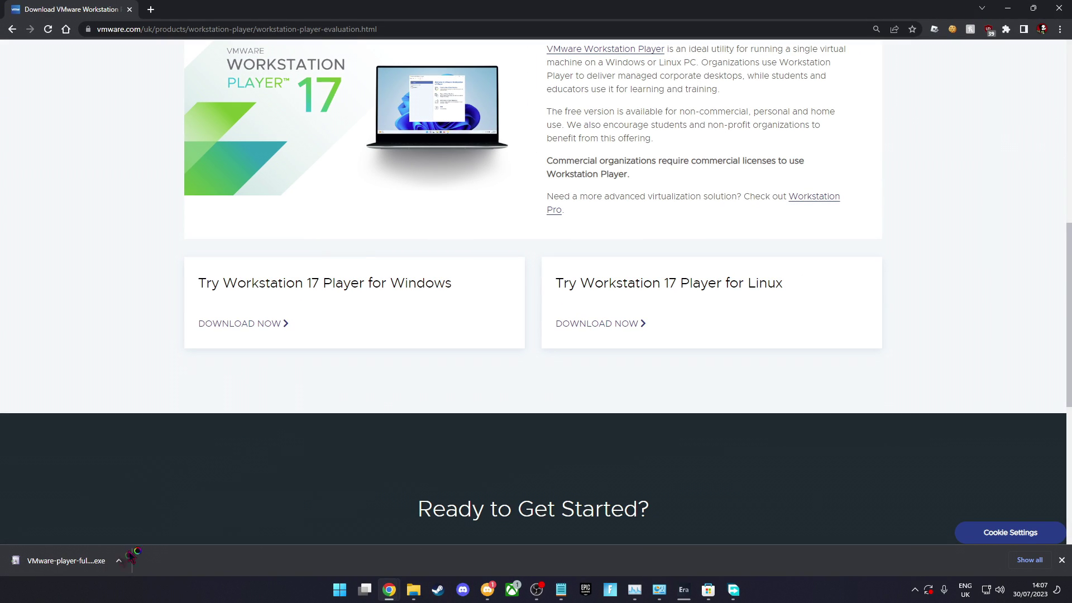
Step: Try to install VMware Workstation 17 Player from the downloaded installer
click(69, 561)
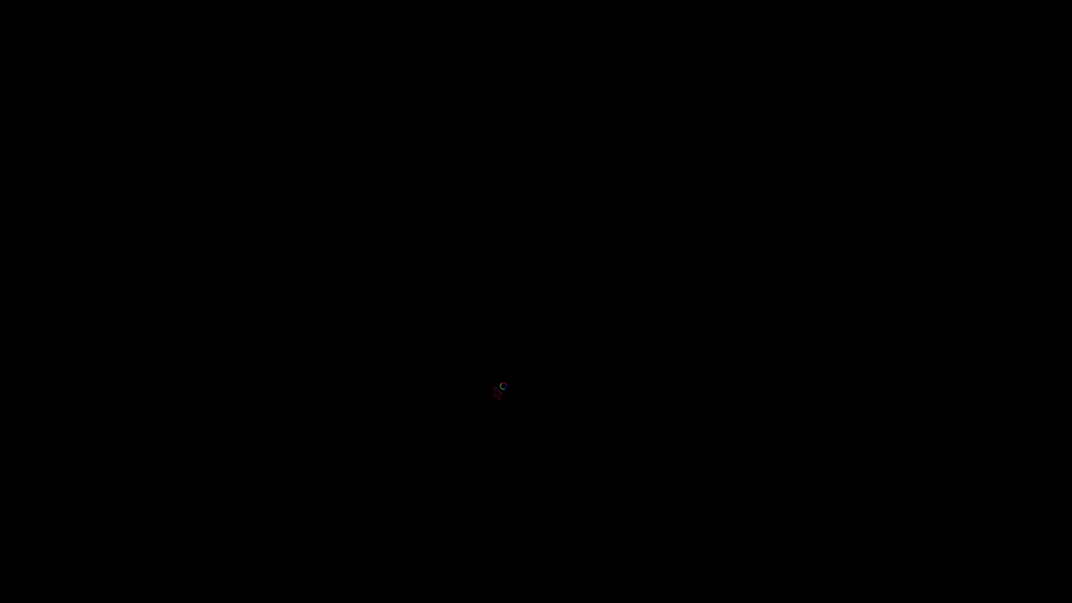
click(494, 387)
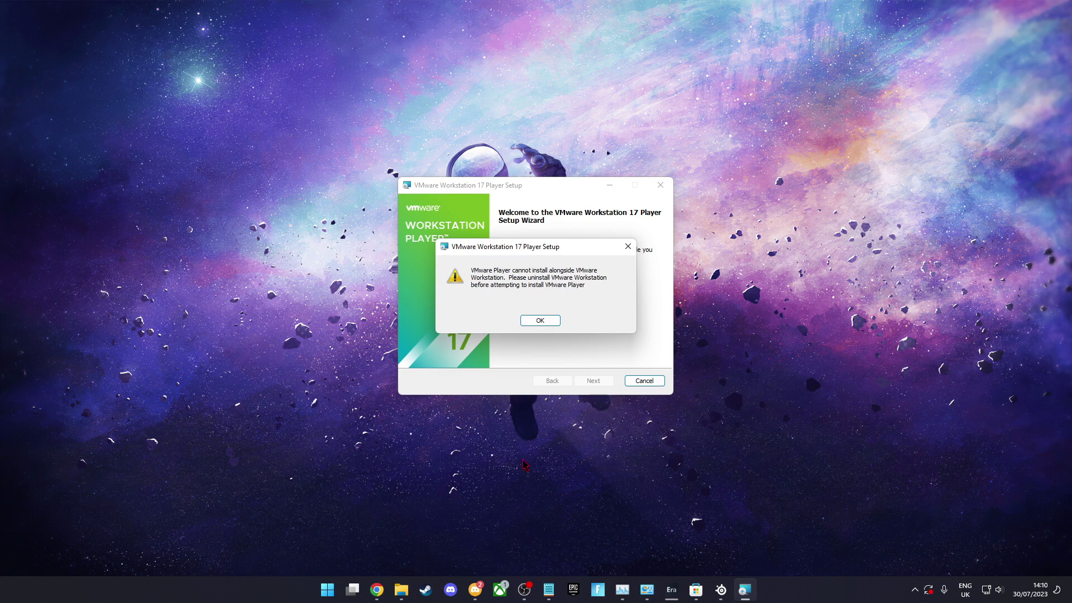
key(Return)
Step: Launch the installed VMware Workstation 16 Player and move its window to the middle of the desktop
click(348, 592)
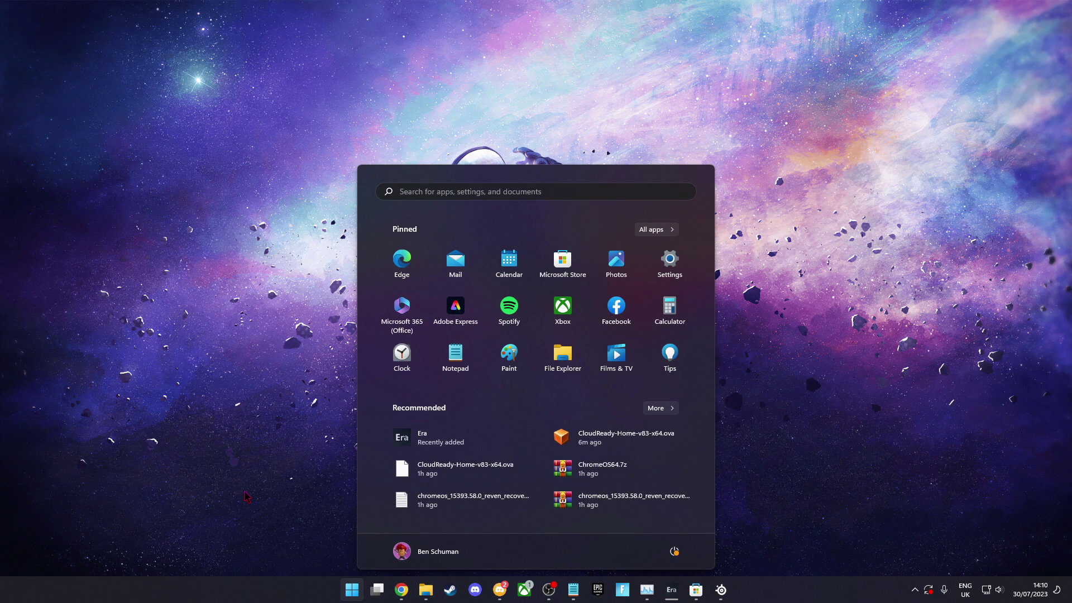
text(vmwa)
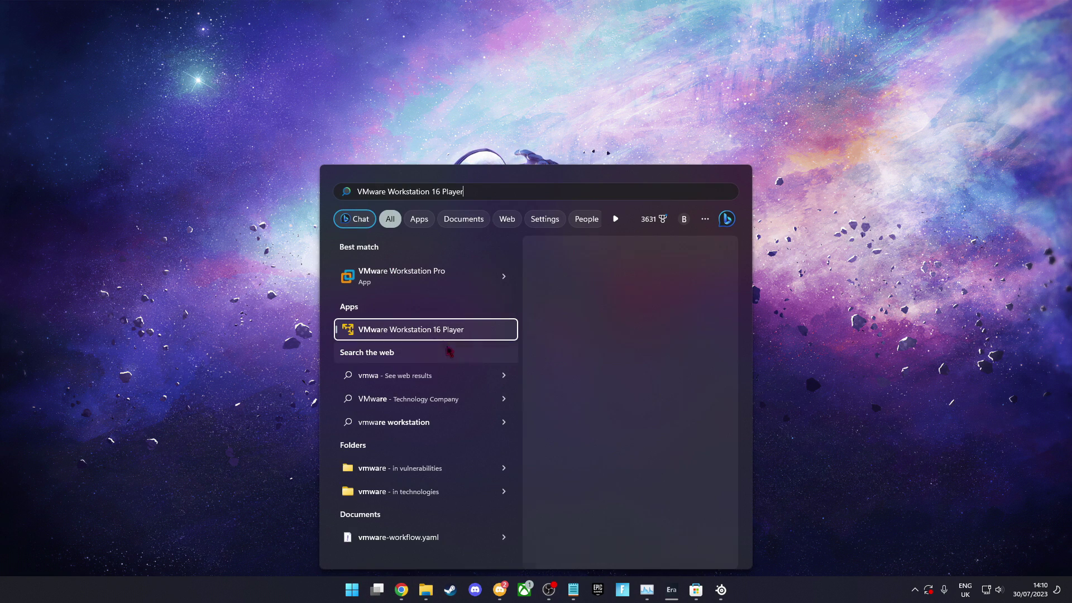
click(451, 331)
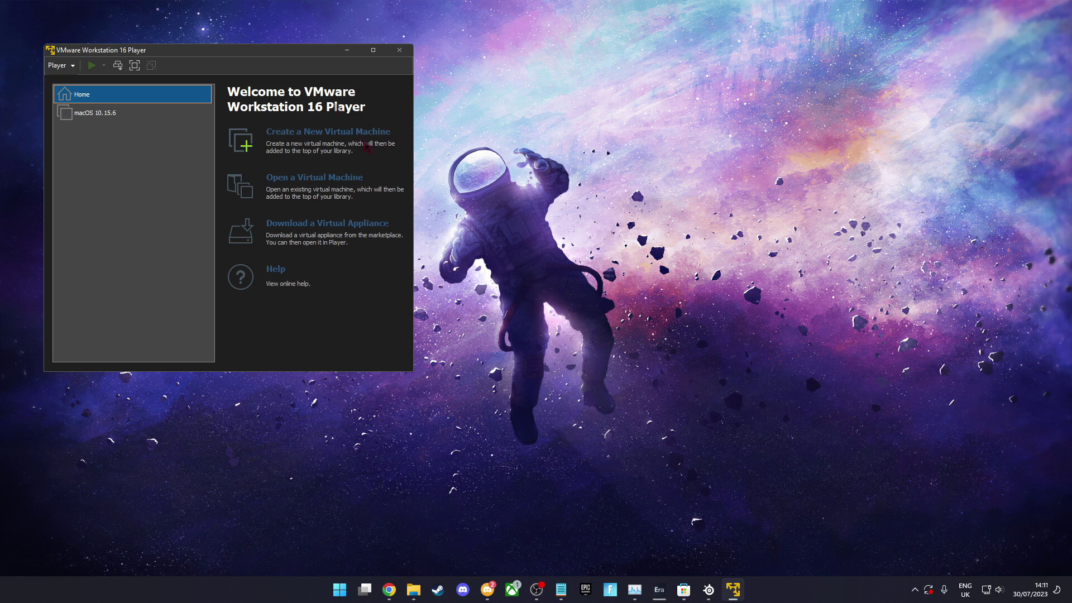
drag(251, 53, 543, 134)
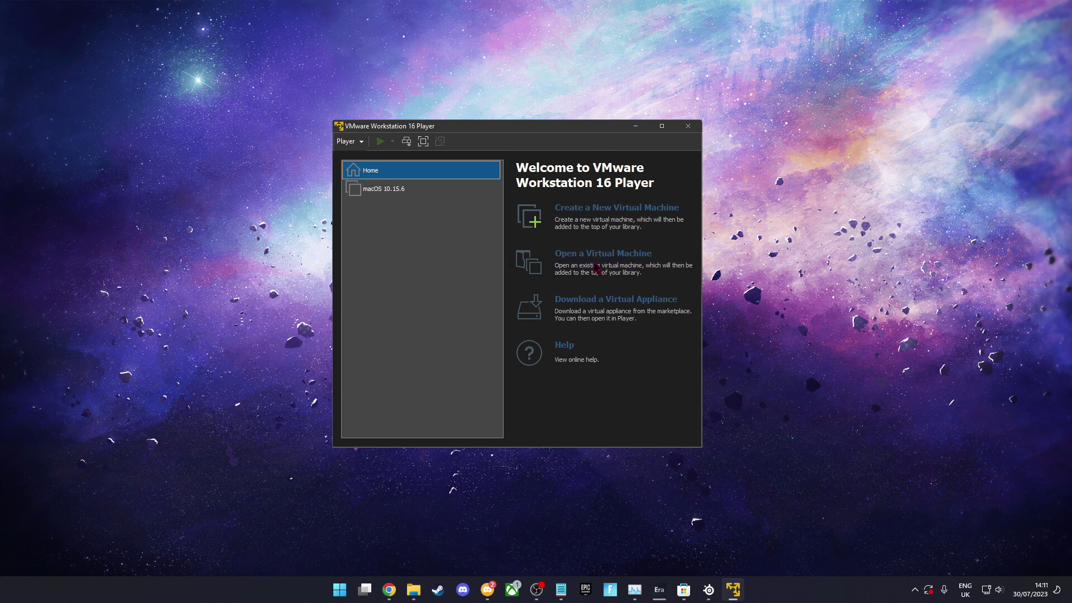
Step: Import CloudReady-Home-v83-x64.ova from the chromeos folder as a virtual machine named ChromeOS
click(617, 255)
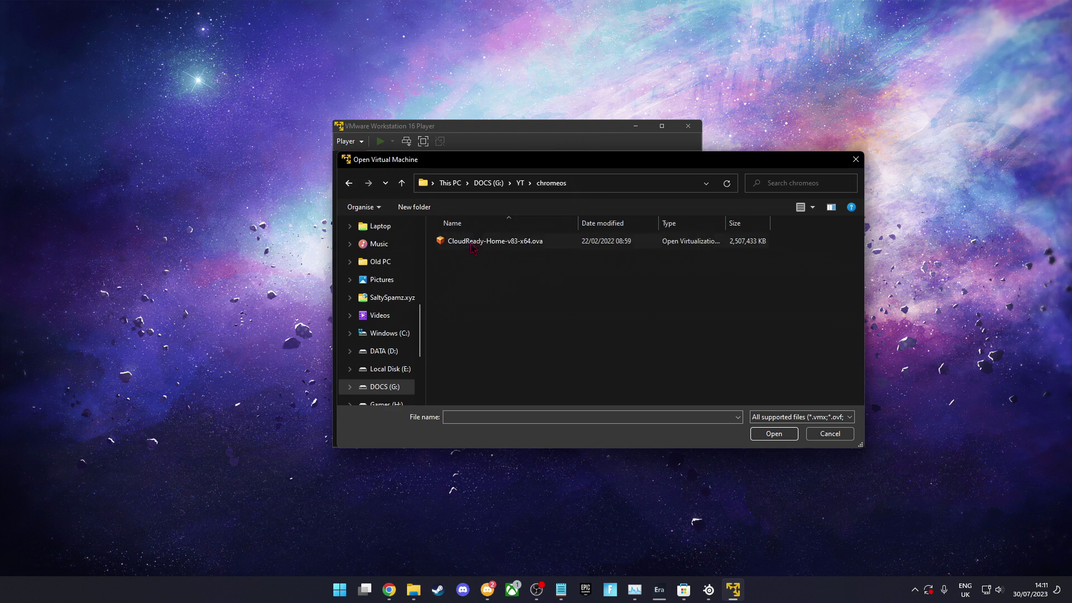
click(489, 242)
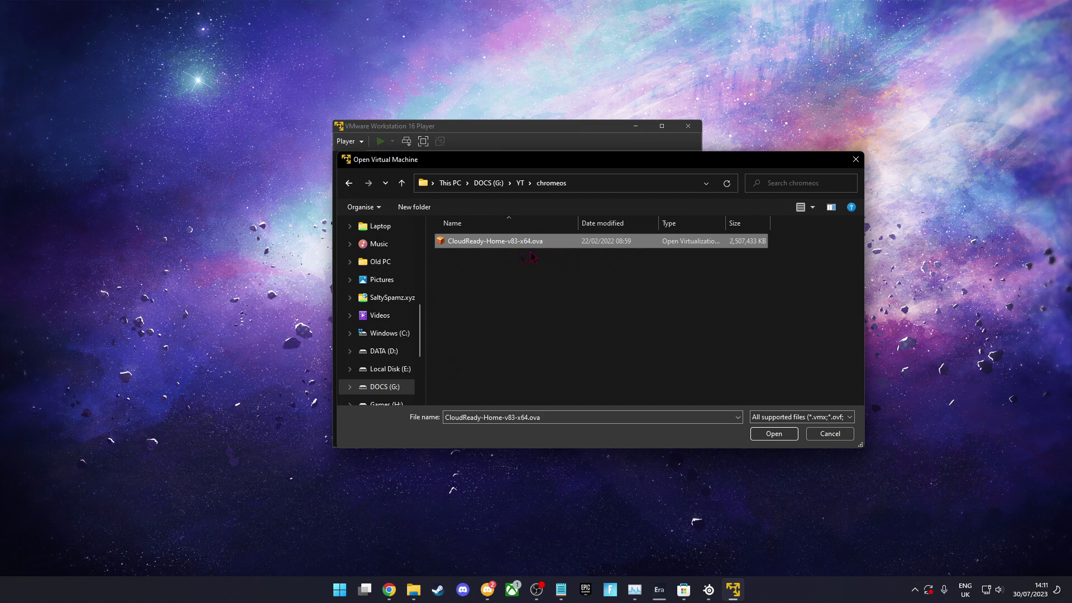
click(773, 435)
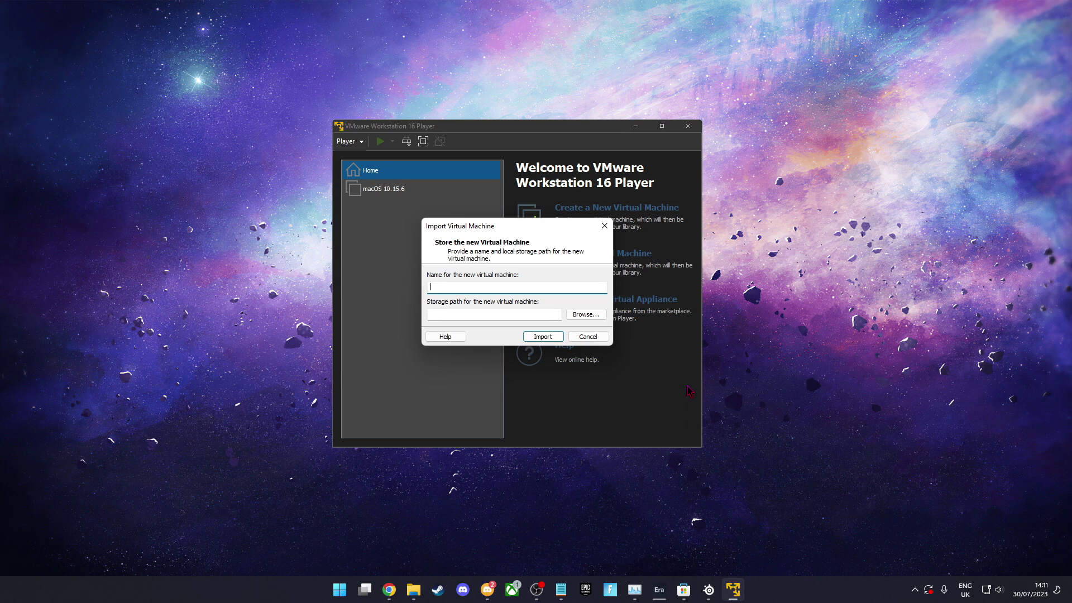
text(Chrom)
key(Tab)
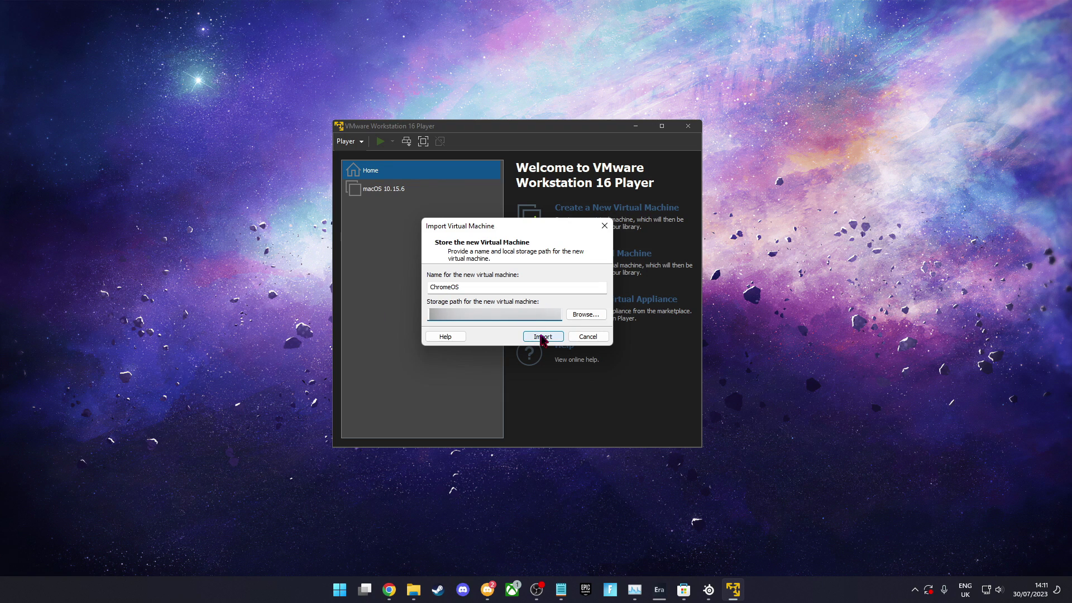
click(537, 337)
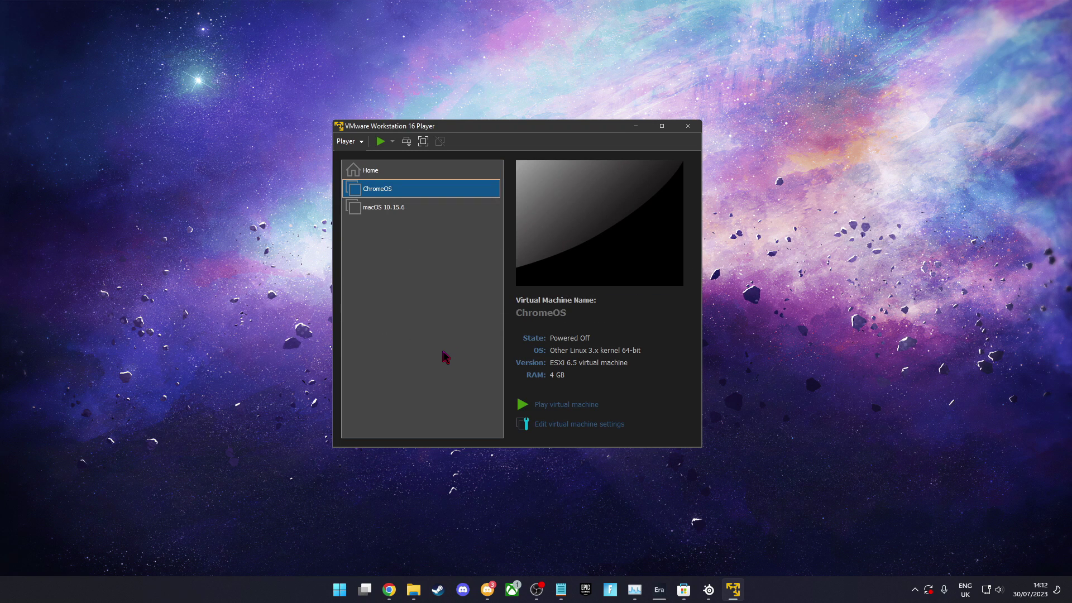
Step: Set the ChromeOS virtual machine's memory to 10088 MB and its network connection to NAT
click(580, 430)
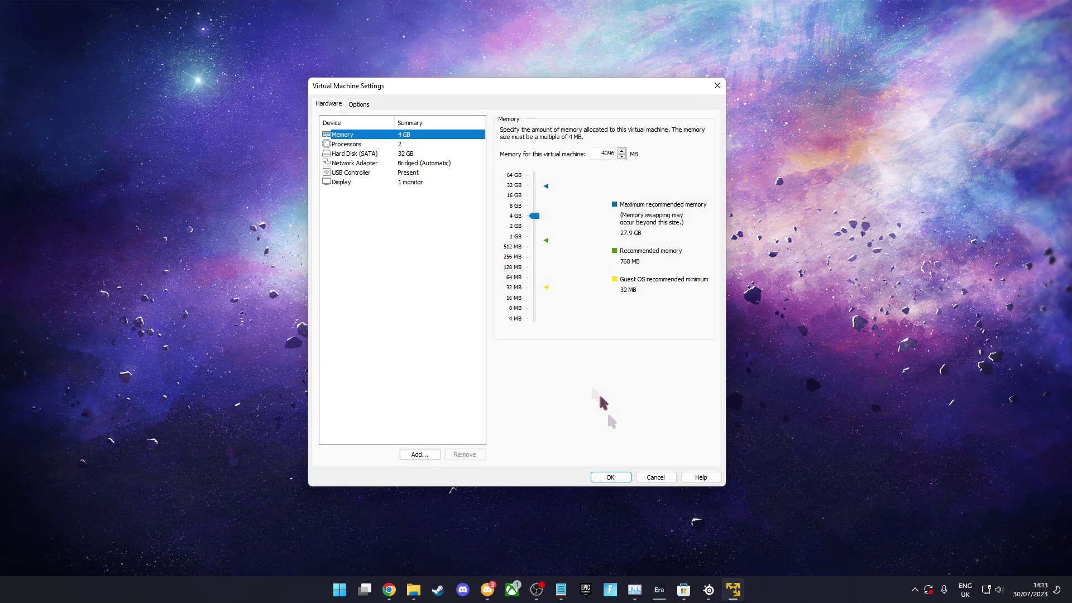
drag(534, 216, 542, 205)
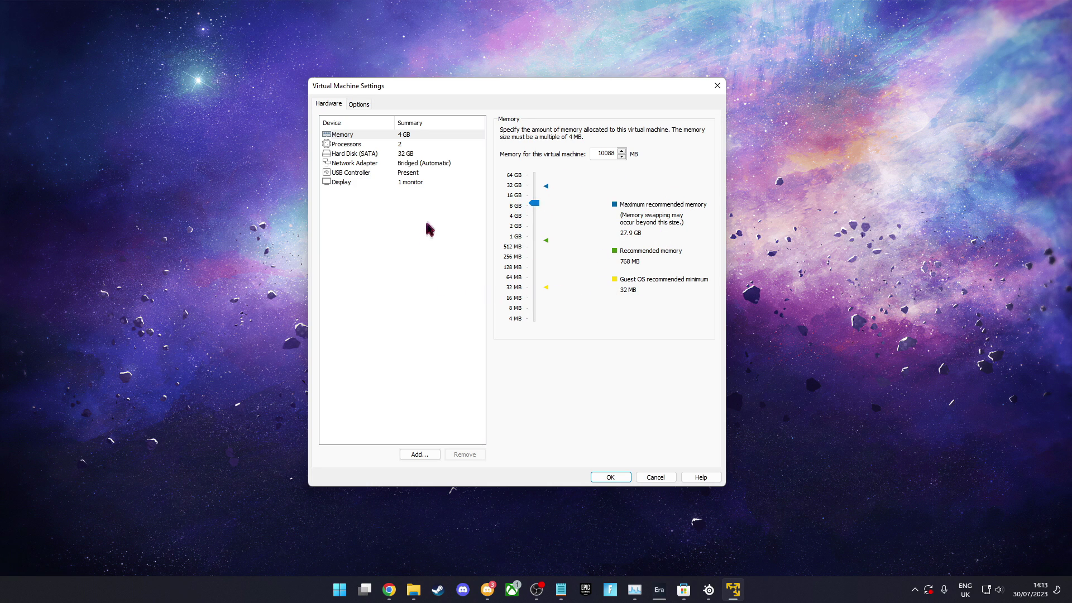
click(391, 146)
click(424, 163)
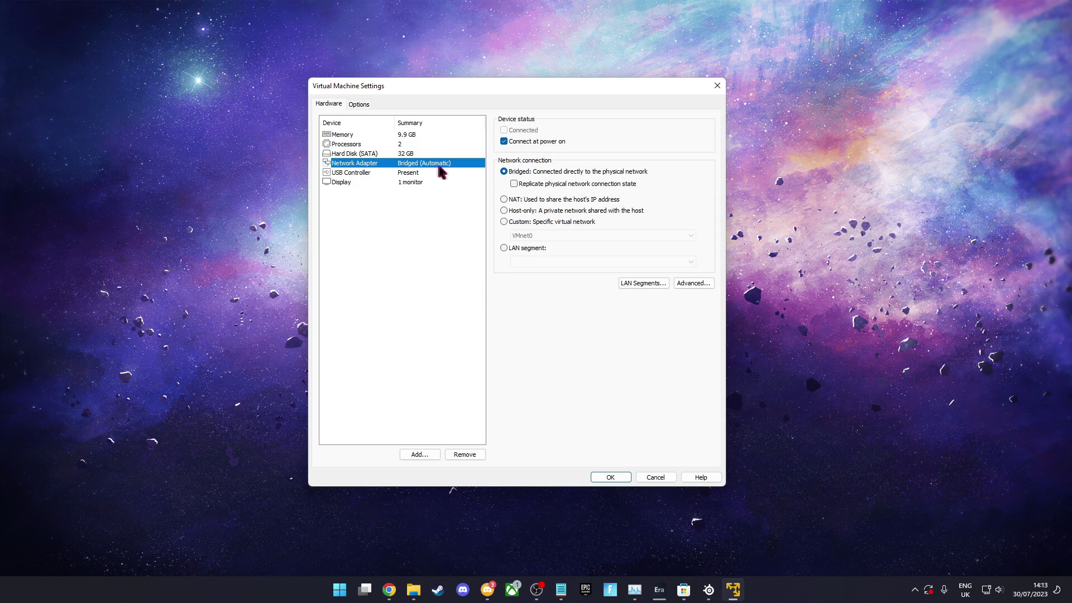
click(533, 200)
Step: Set the display's graphics memory to 768 MB (recommended) and save the virtual machine settings
click(370, 173)
click(439, 183)
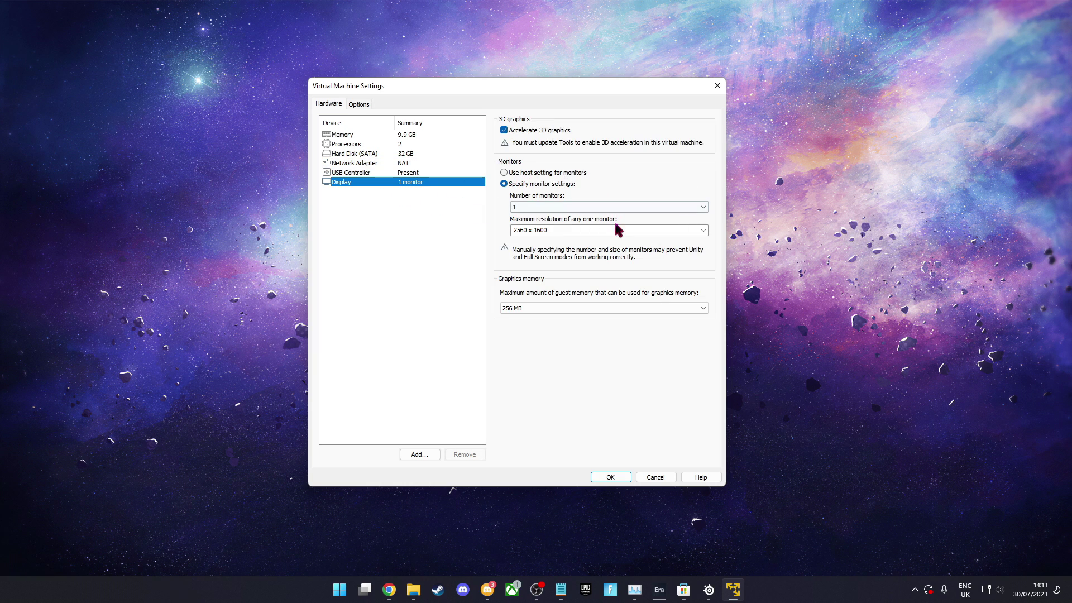
click(705, 230)
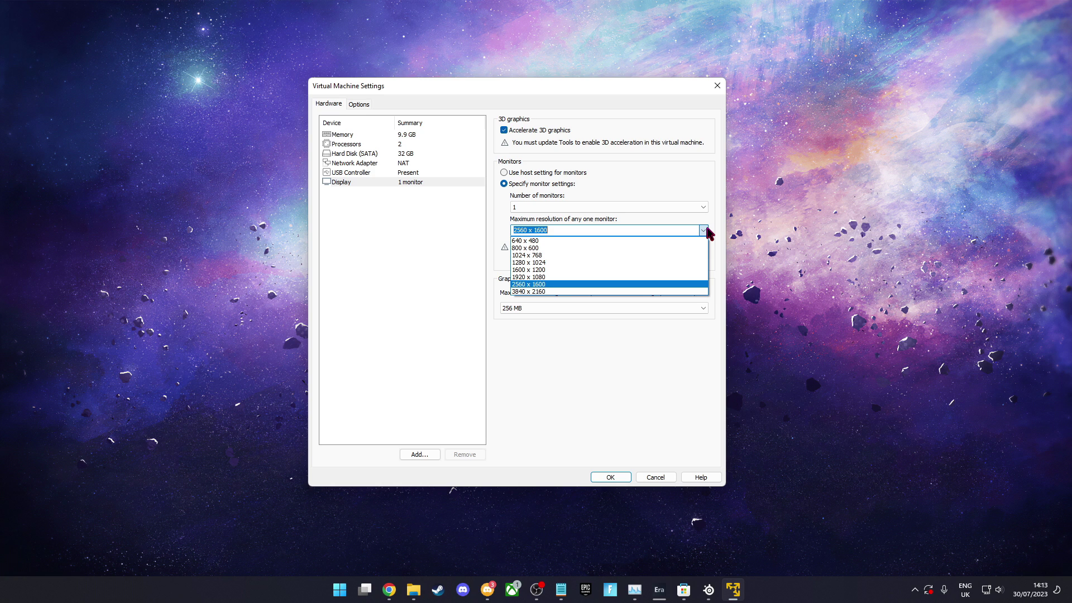
click(337, 297)
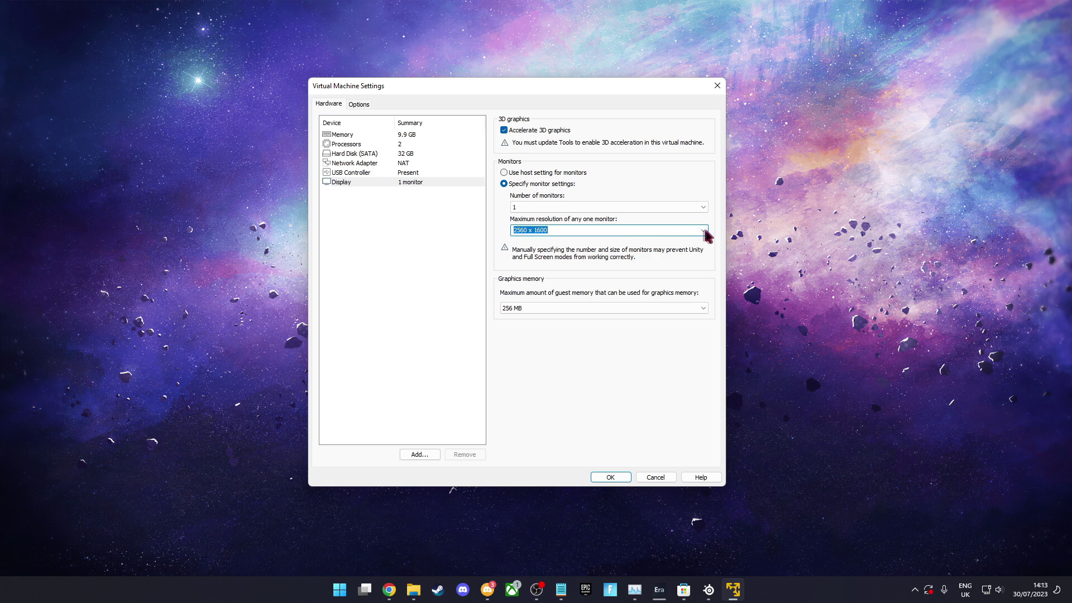
click(527, 308)
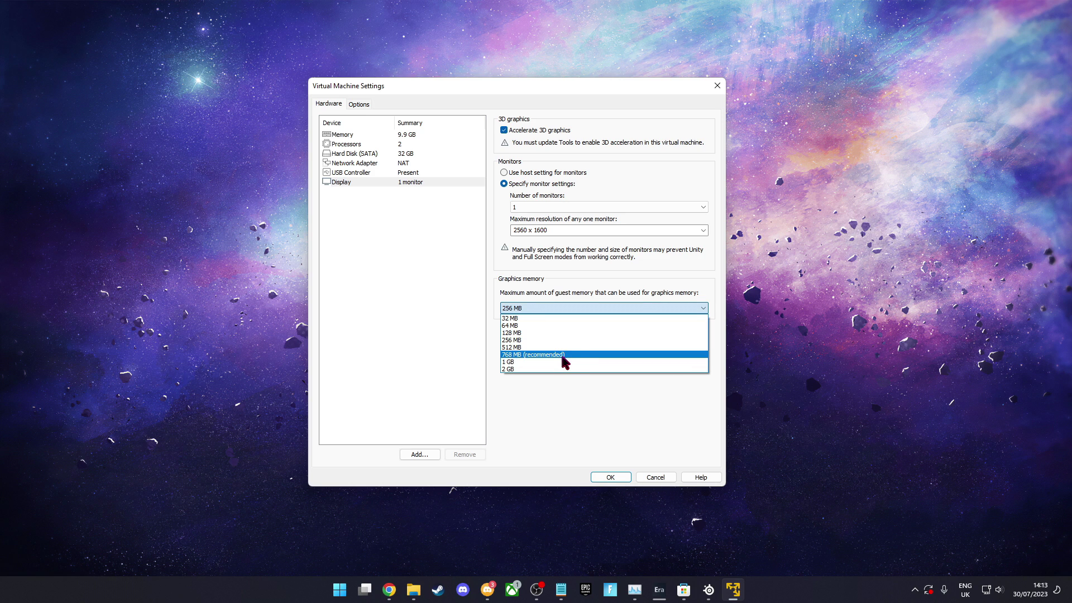
click(581, 356)
click(621, 478)
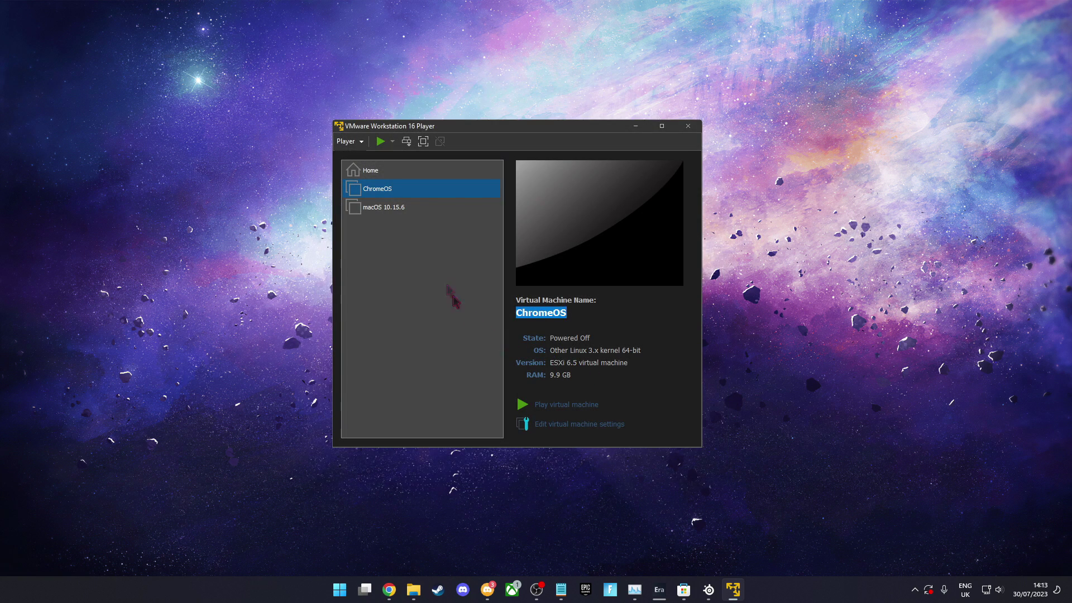
Step: Try to power on the ChromeOS virtual machine
click(561, 404)
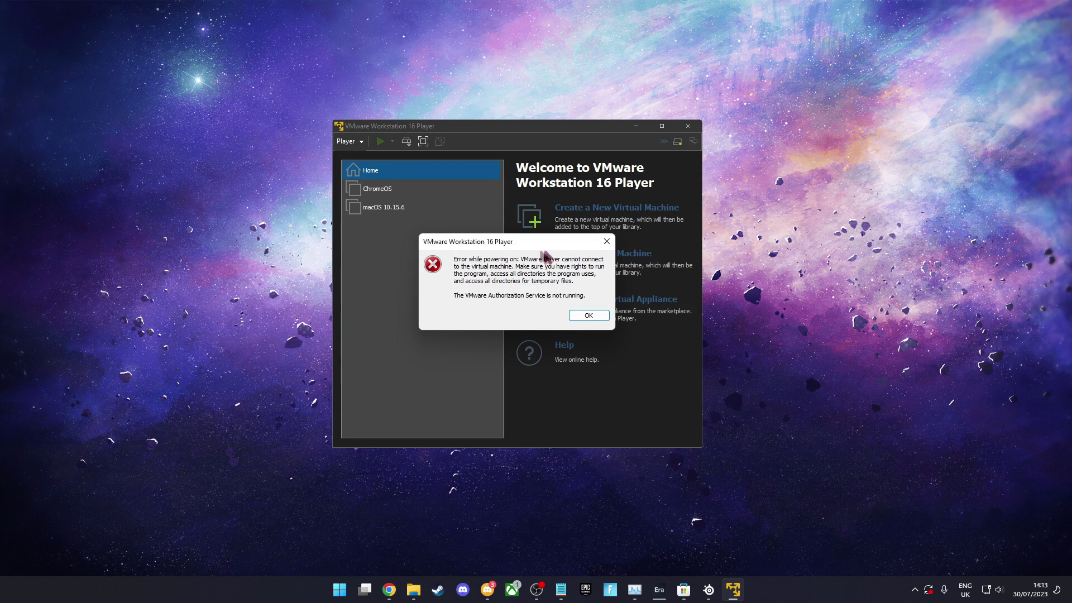
drag(509, 267, 586, 297)
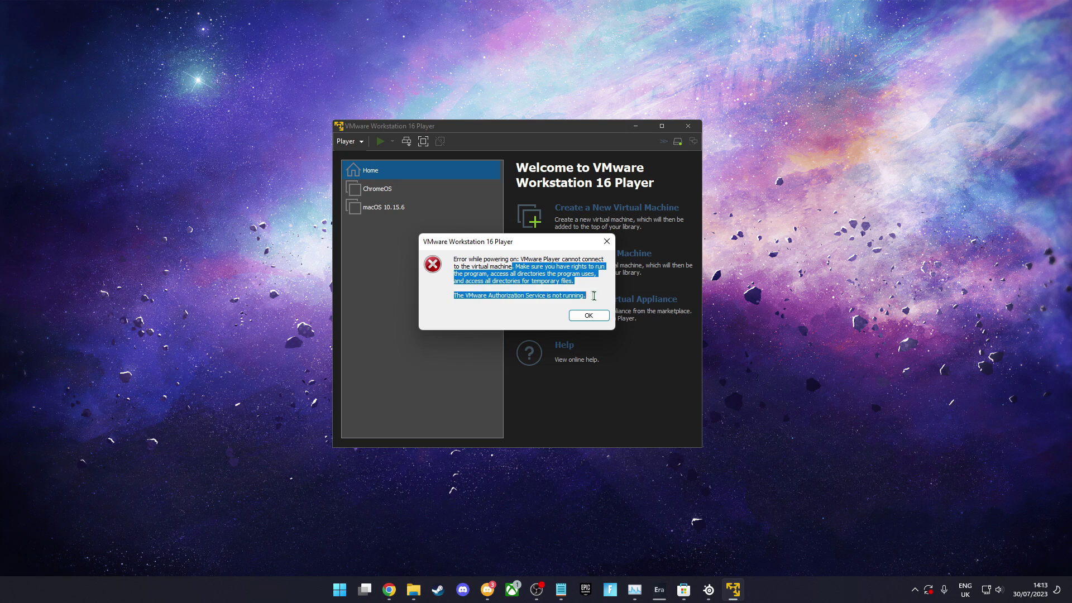
click(588, 315)
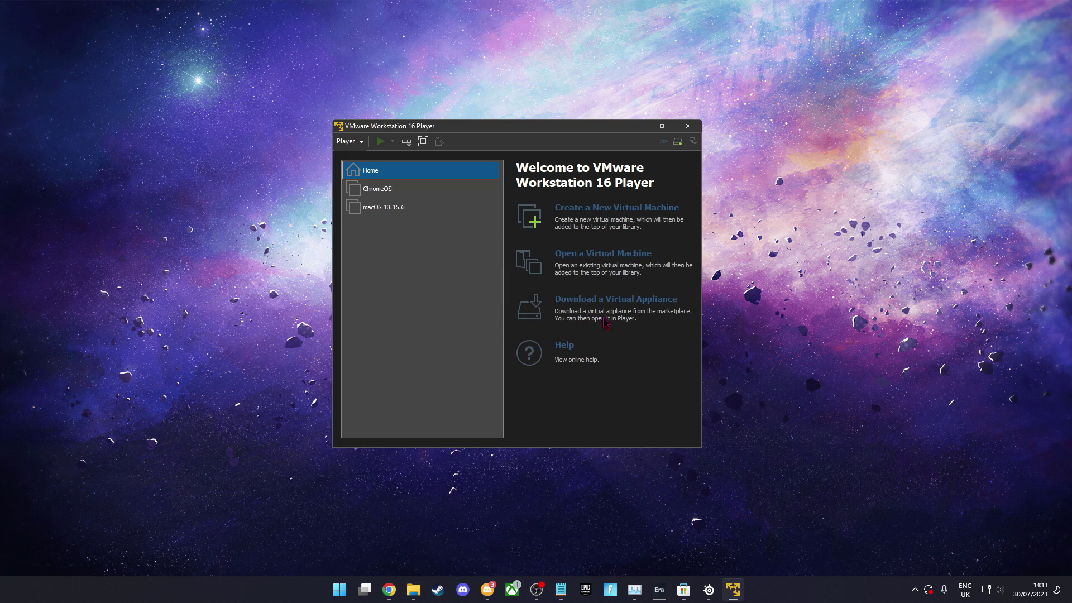
Step: Close VMware Workstation 16 Player and relaunch it as administrator
click(688, 127)
key(super)
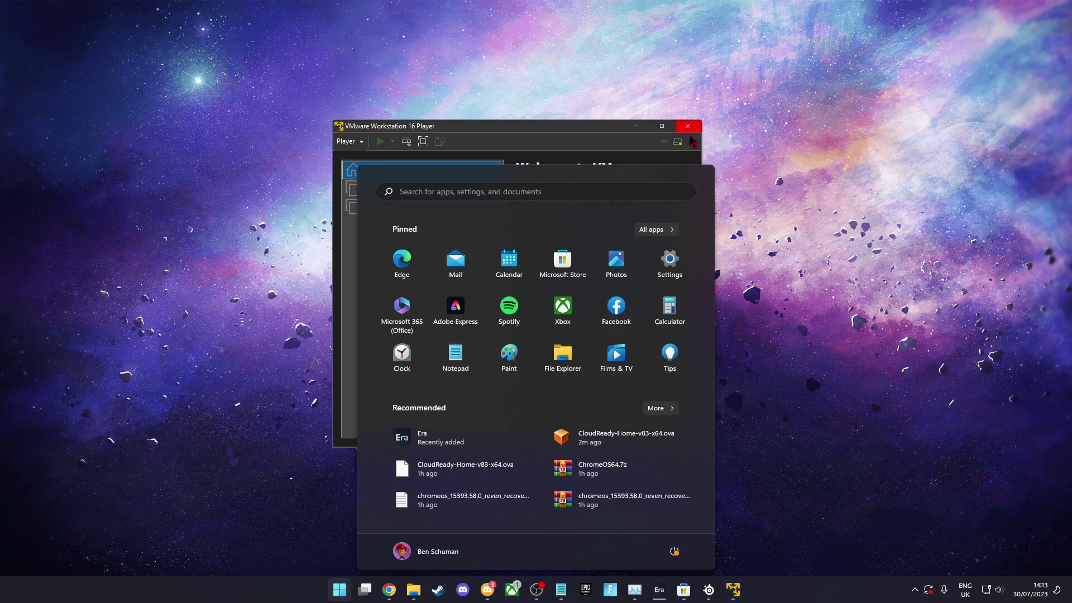
text(vmwa)
right_click(391, 276)
click(441, 285)
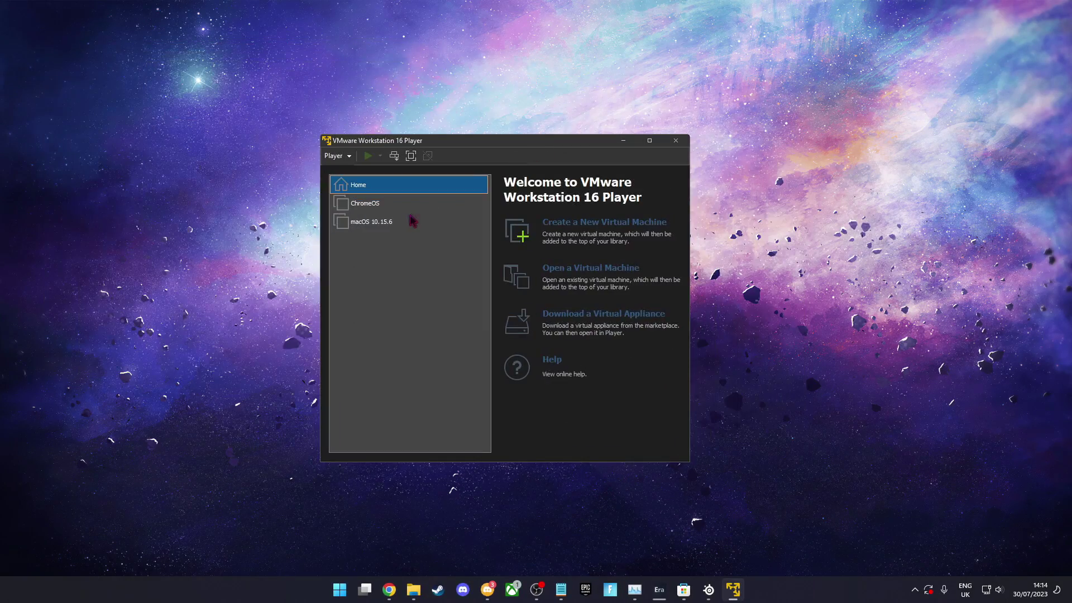
Step: Power on the ChromeOS virtual machine and direct input to its screen
click(411, 208)
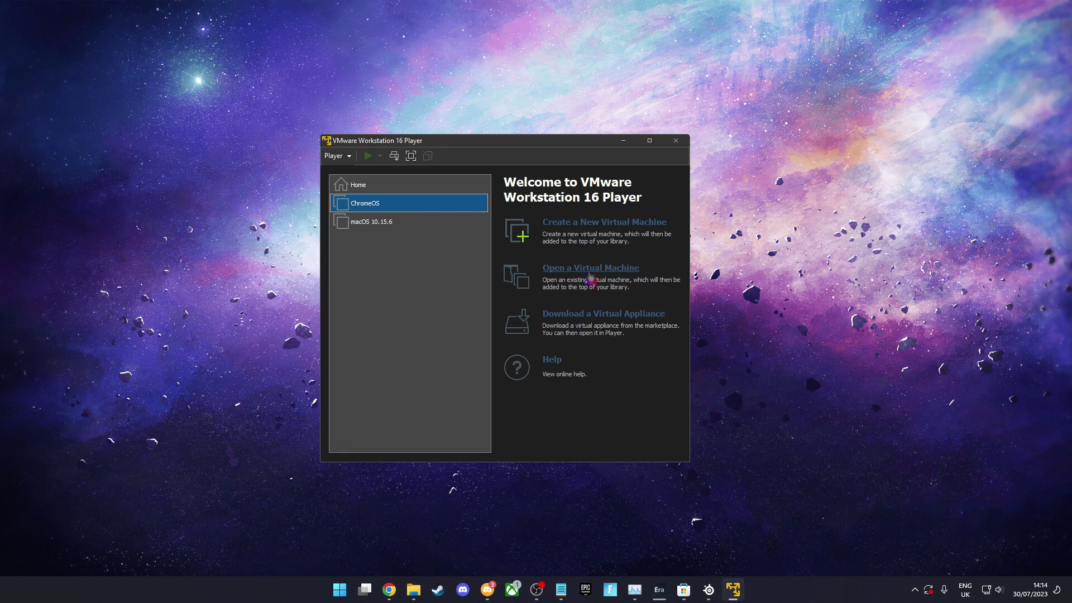
click(568, 427)
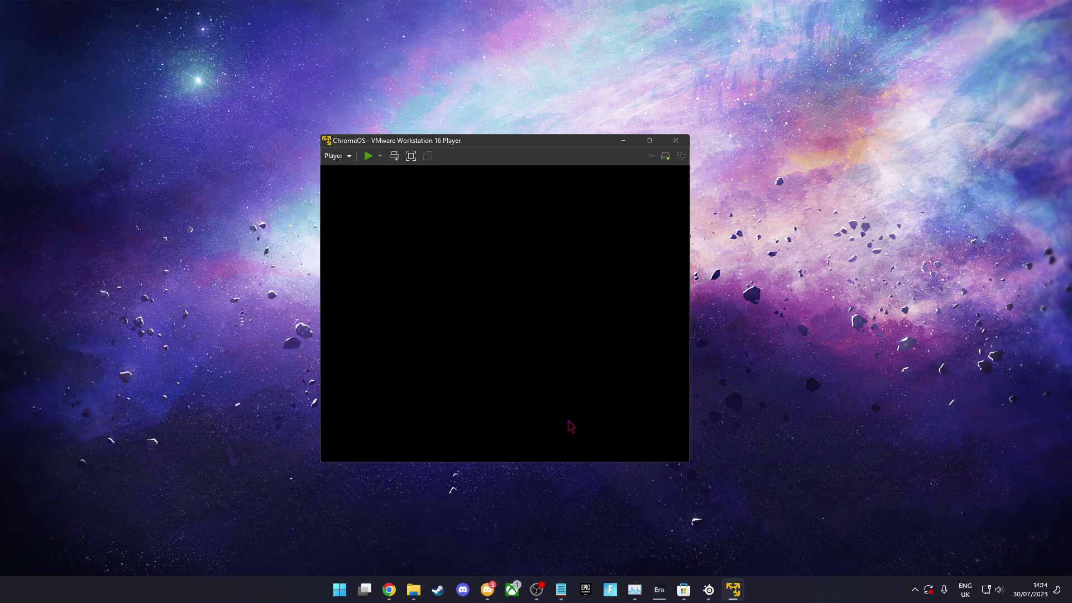
click(566, 348)
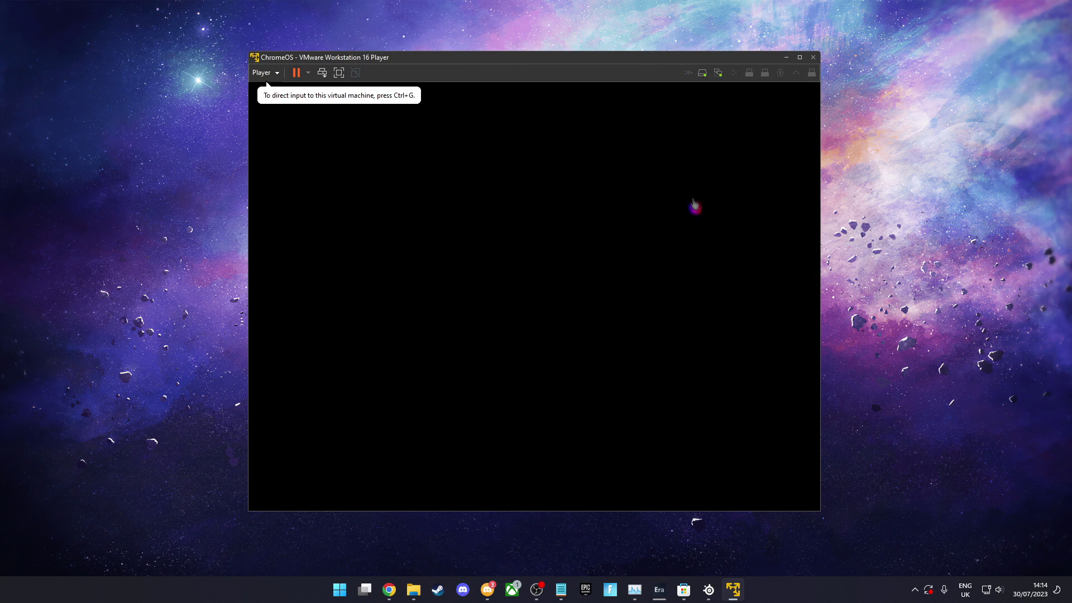
click(460, 190)
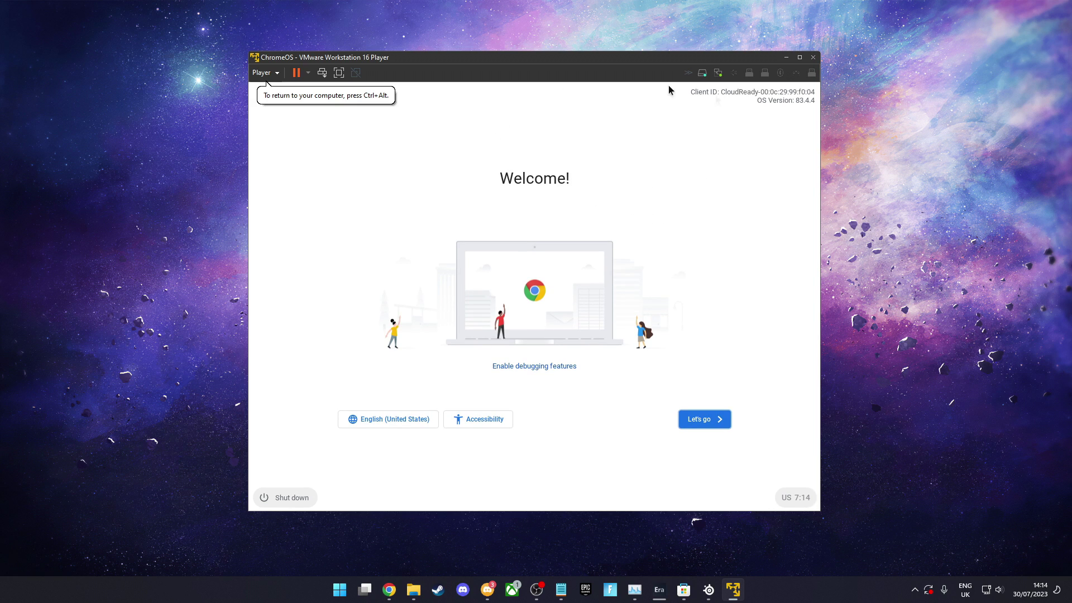
Step: Start the CloudReady setup, keep the Ethernet connection and continue past the anonymous data collection page
click(713, 421)
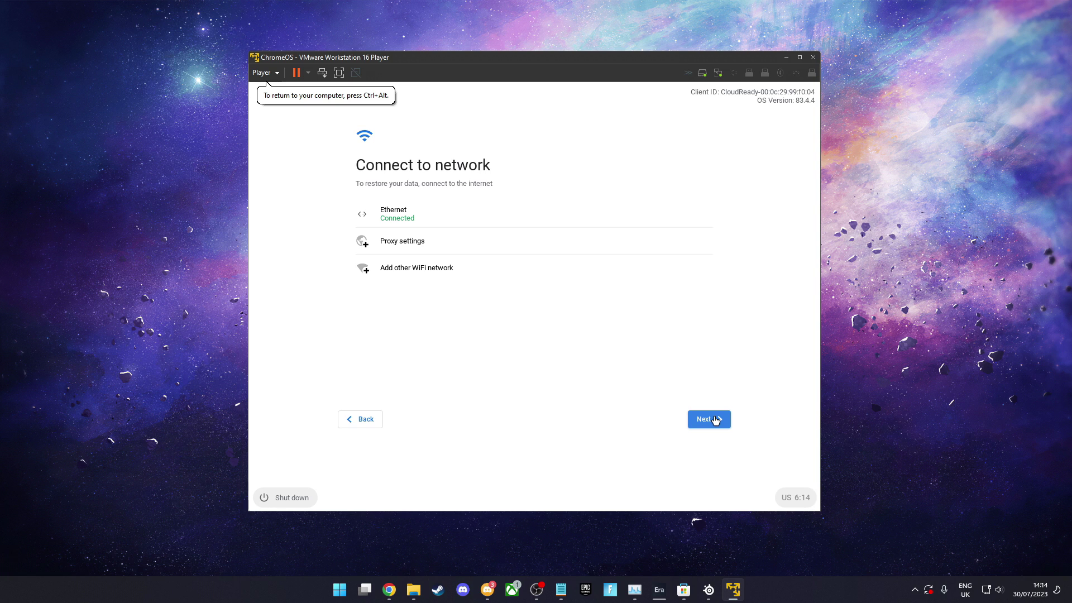
click(716, 420)
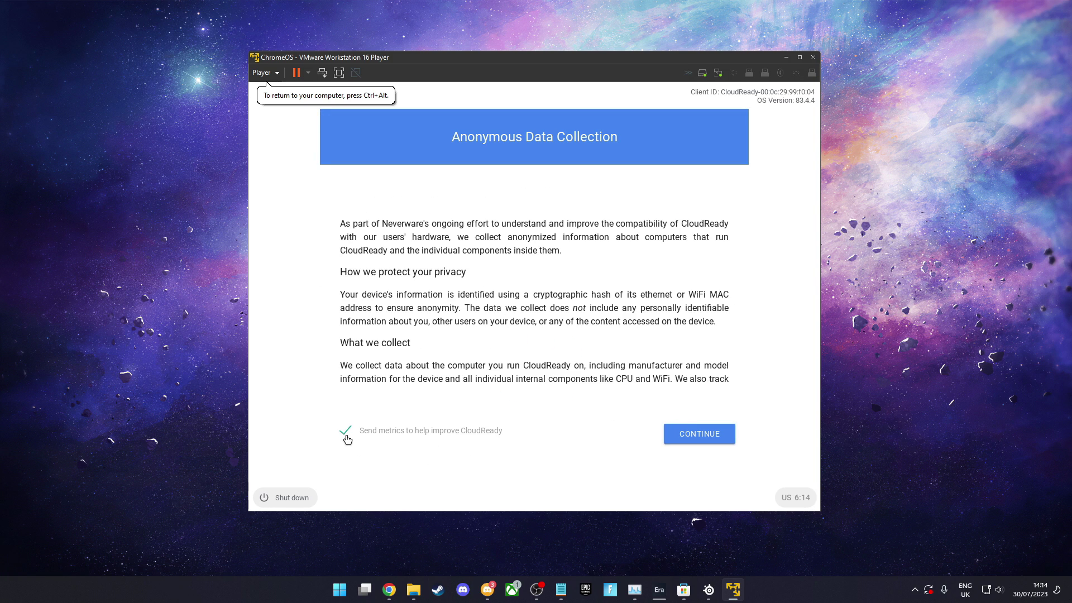
click(722, 441)
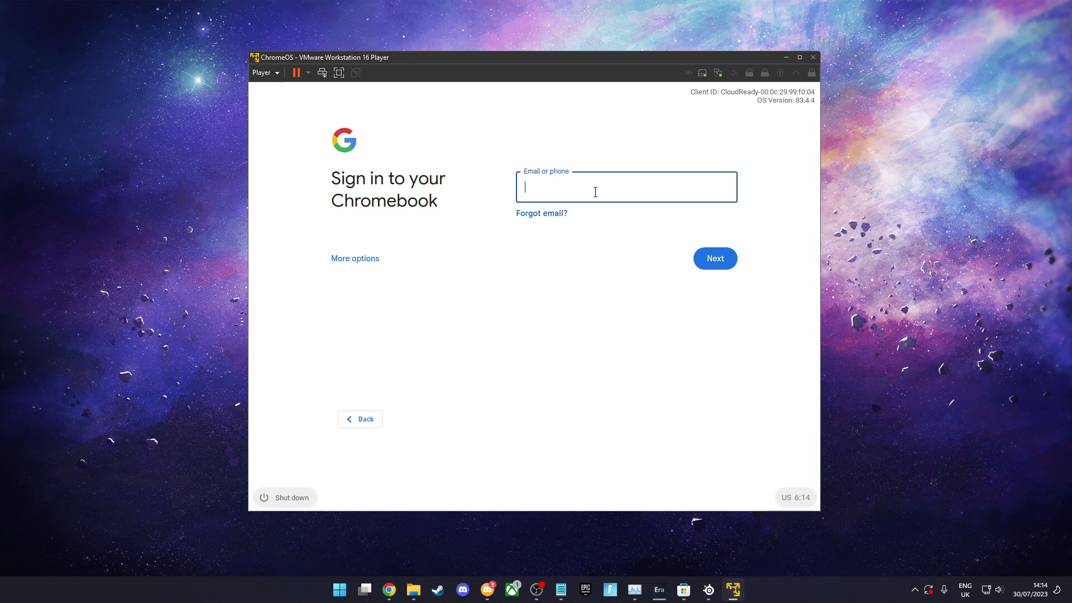
Step: Sign in with the Google account's email and password, and dismiss the remaining setup and CloudReady welcome screens
key(ctrl+v)
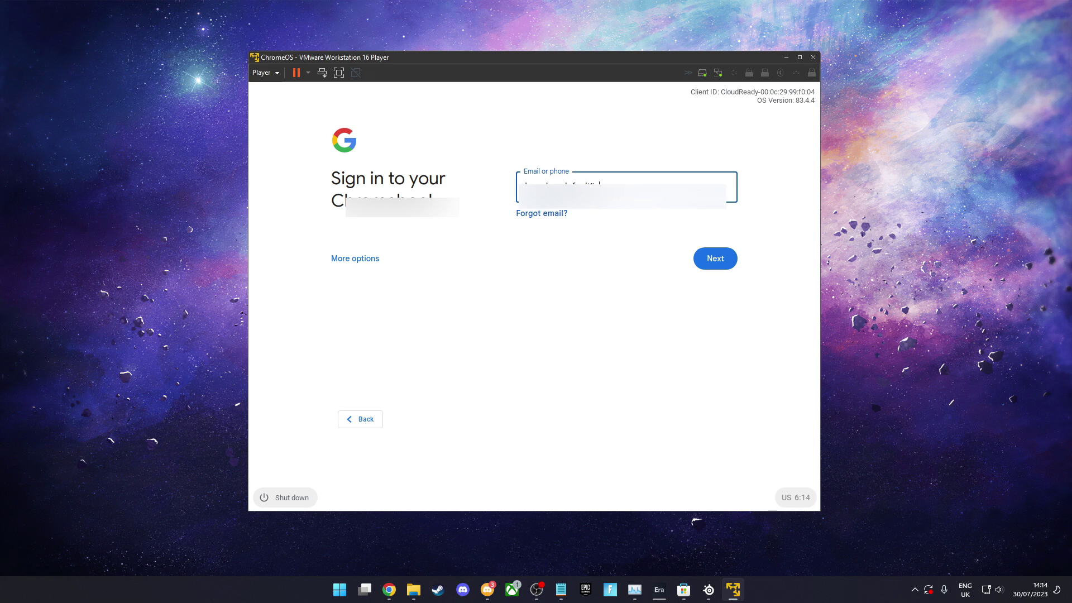
key(Return)
key(Return)
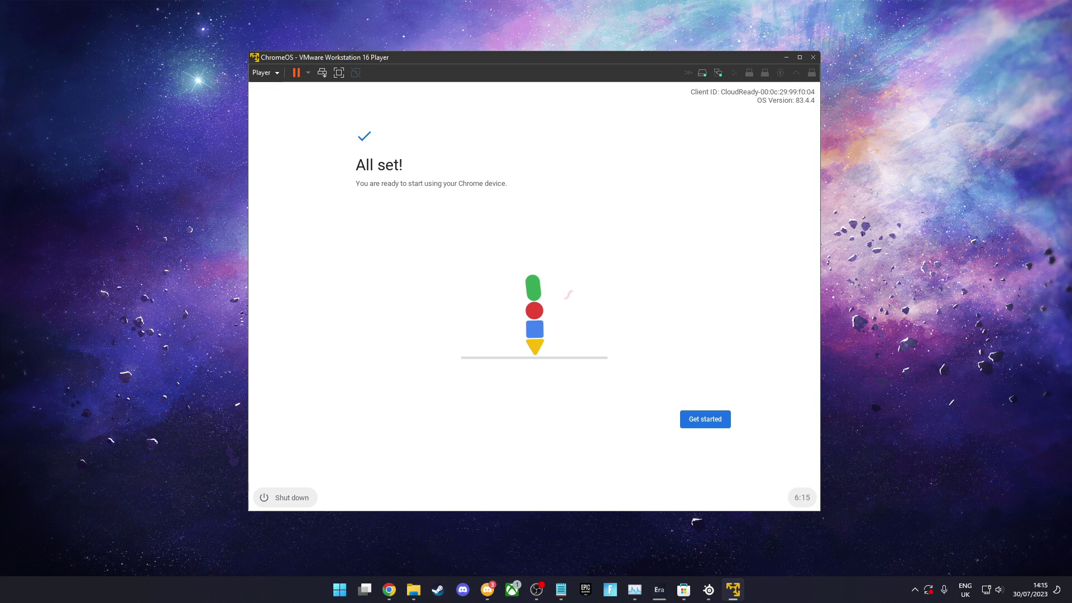
click(707, 422)
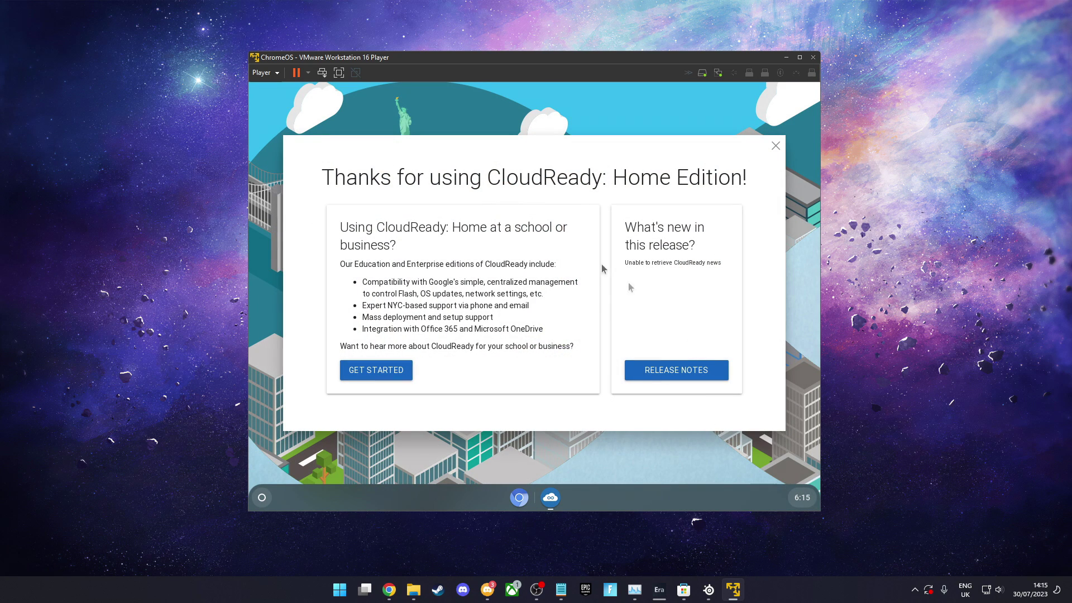
click(776, 146)
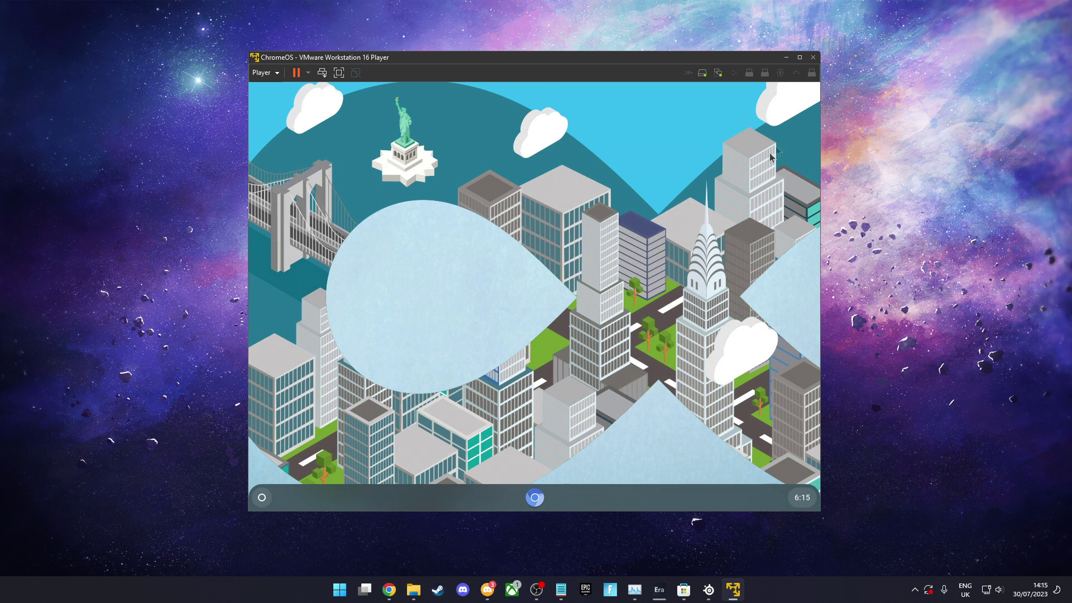
Step: Open the Displays page of the ChromeOS device settings
click(263, 499)
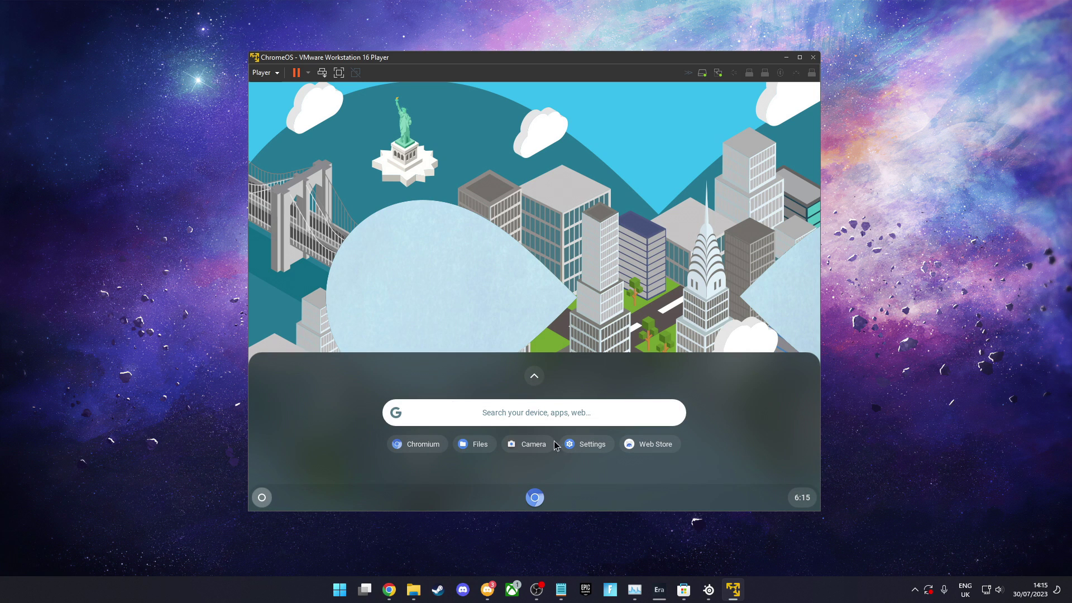
click(595, 445)
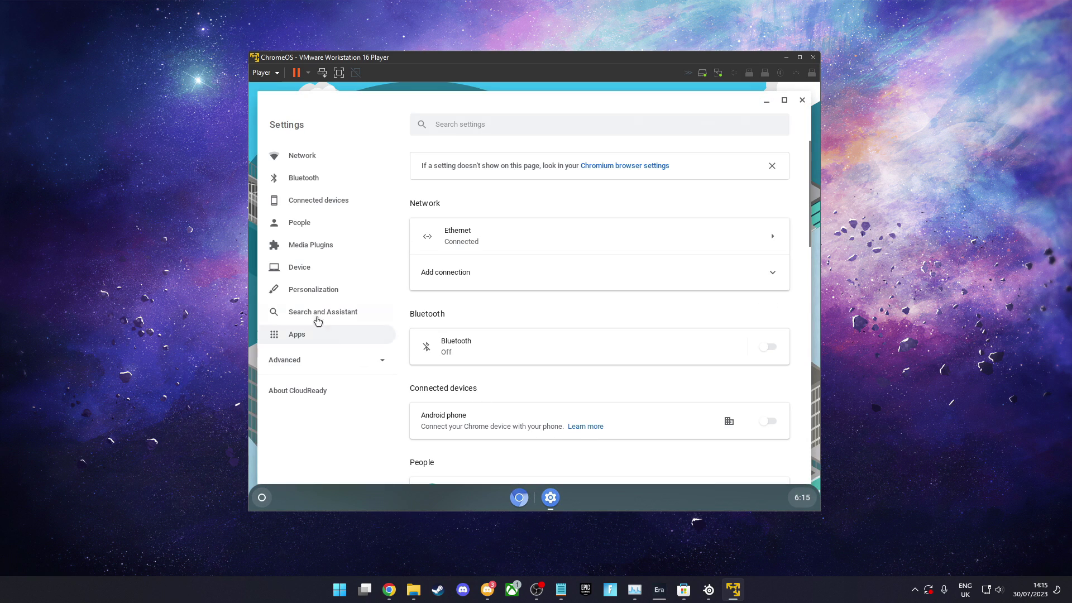
click(312, 269)
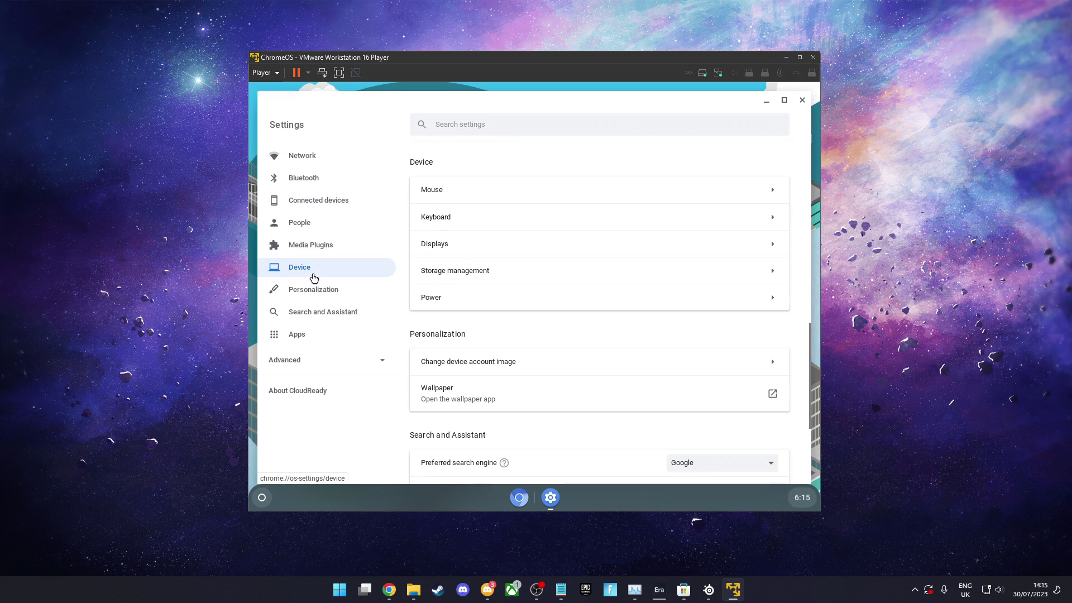
click(466, 244)
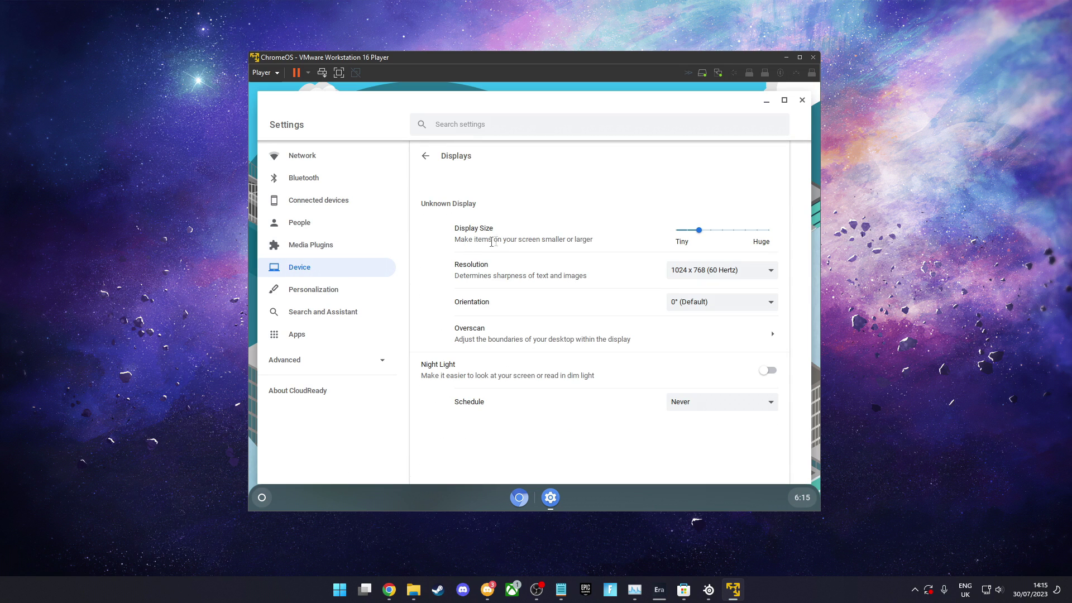
Step: Set the display resolution to 1600 x 1200 (60 Hertz) and confirm the change
click(719, 275)
scroll(732, 391, down, 5)
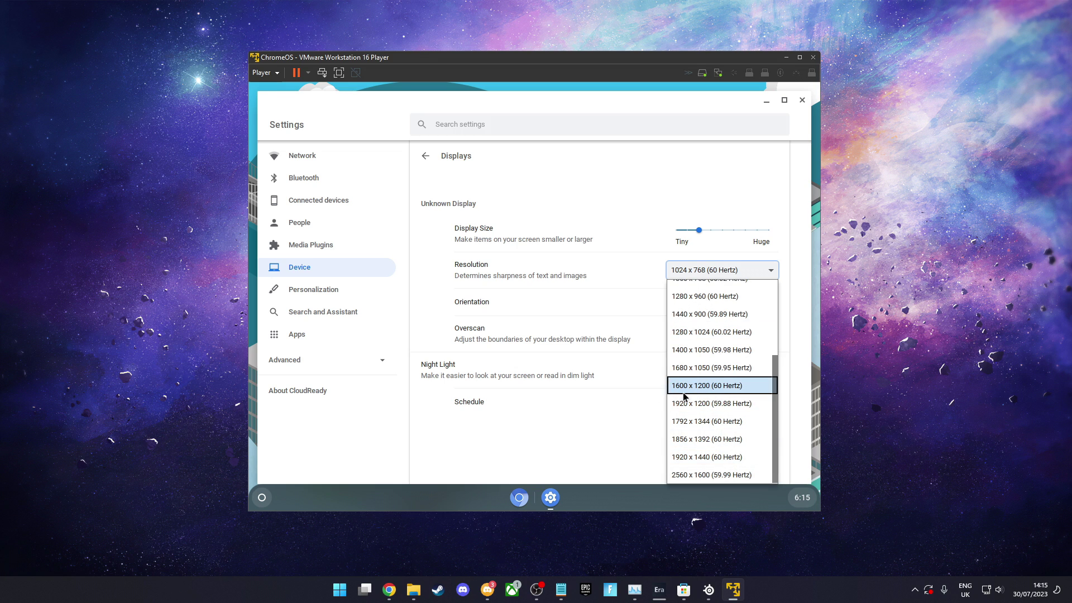
click(702, 386)
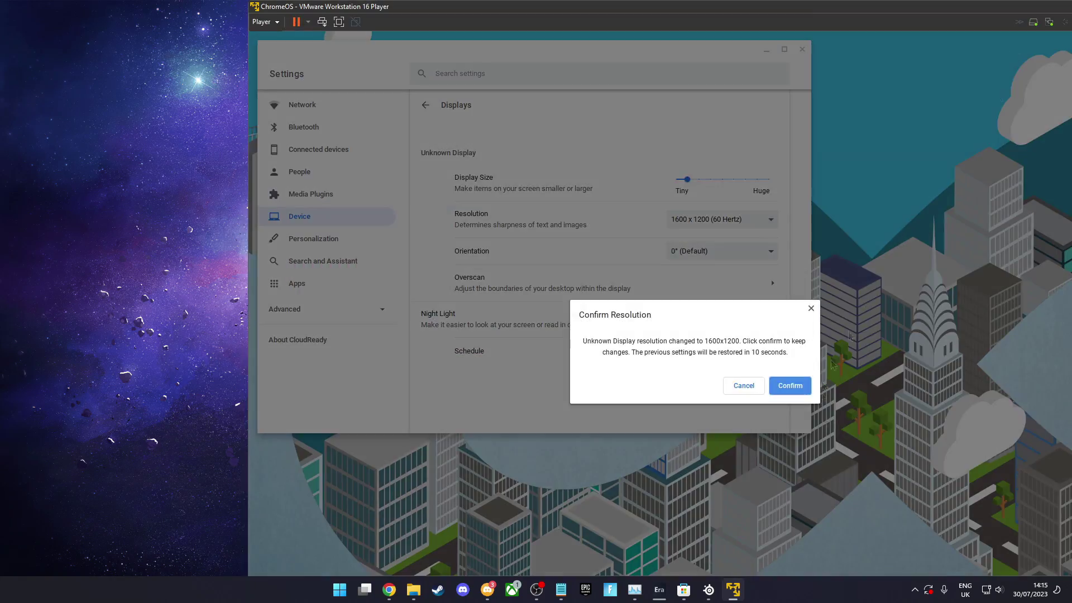
click(788, 386)
Step: Switch the virtual machine to full screen and set its display resolution to 1680 x 1050 (59.95 Hertz), closing the settings when done
drag(584, 7, 499, 22)
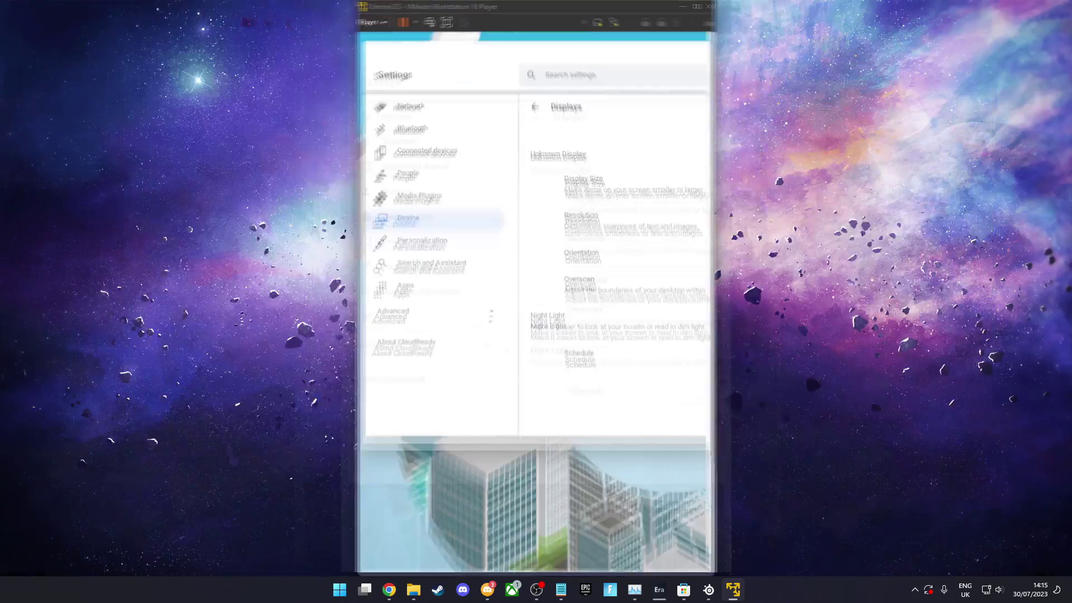
click(448, 22)
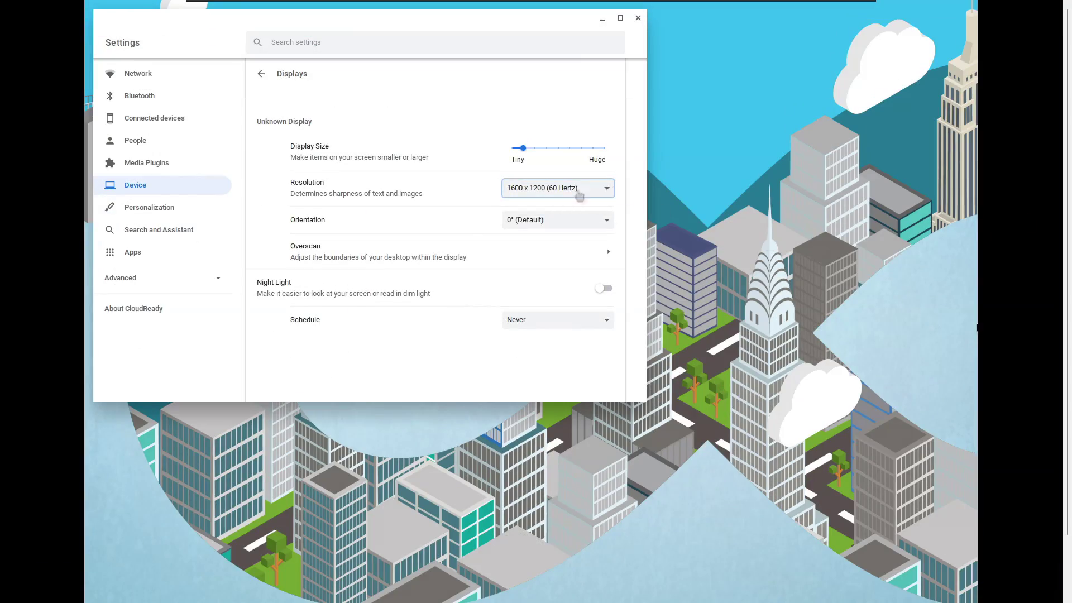
click(579, 189)
click(558, 402)
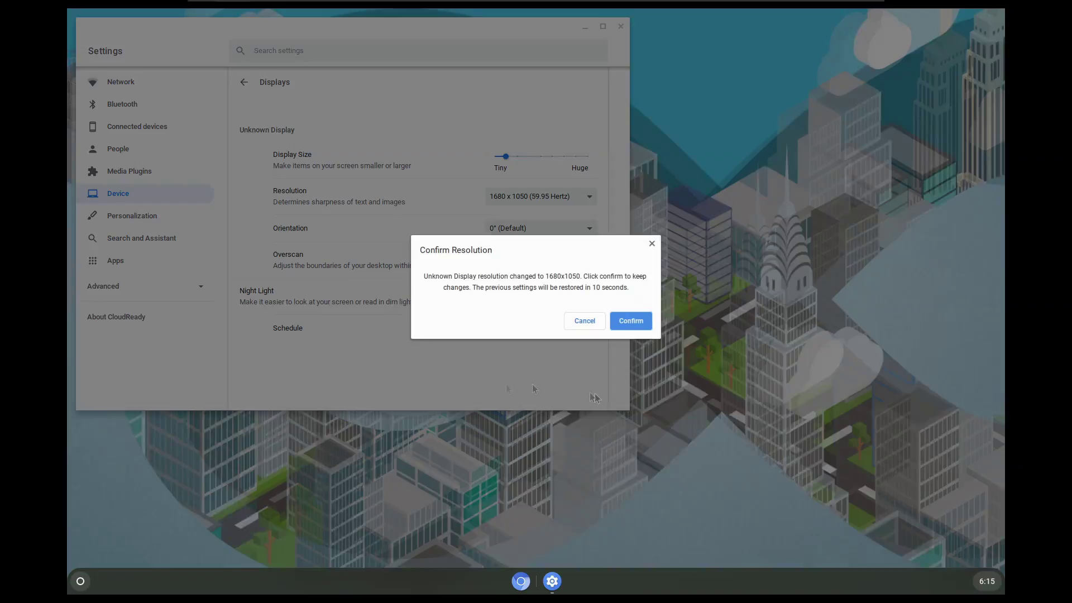
click(633, 326)
click(550, 190)
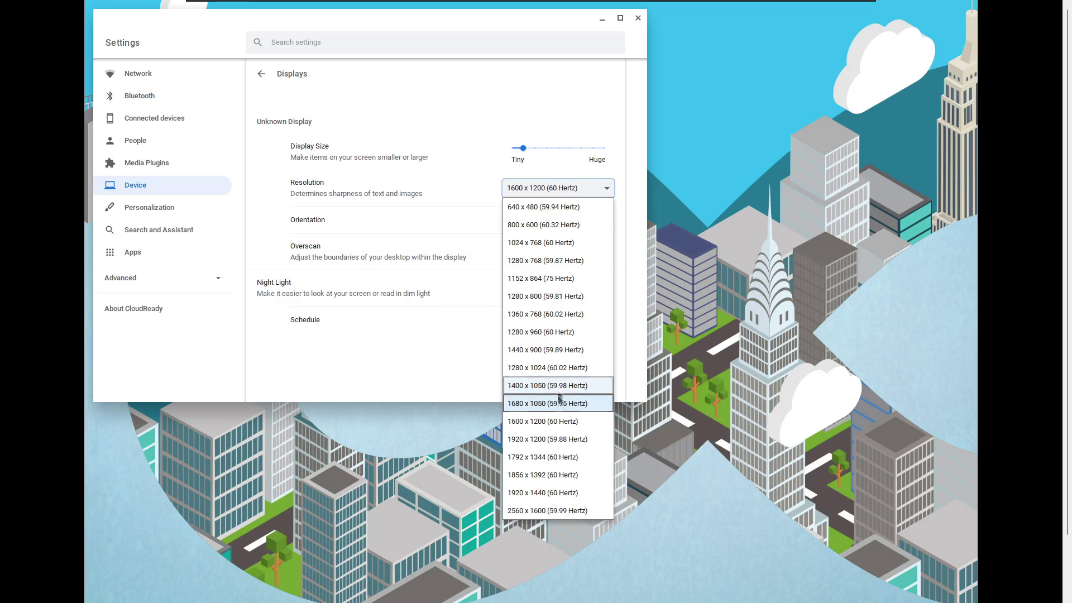
click(590, 403)
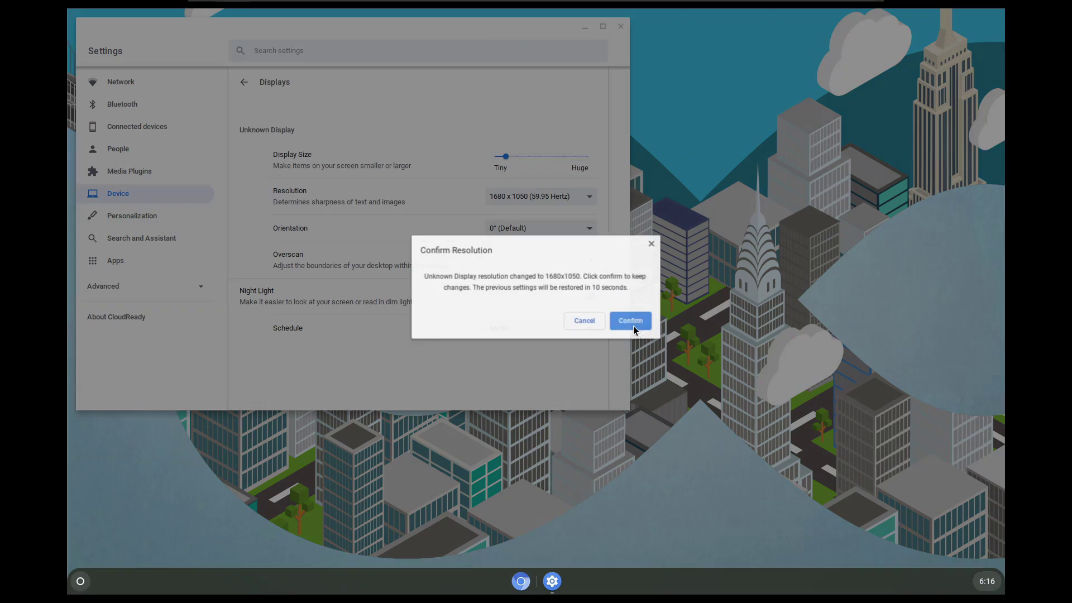
click(631, 325)
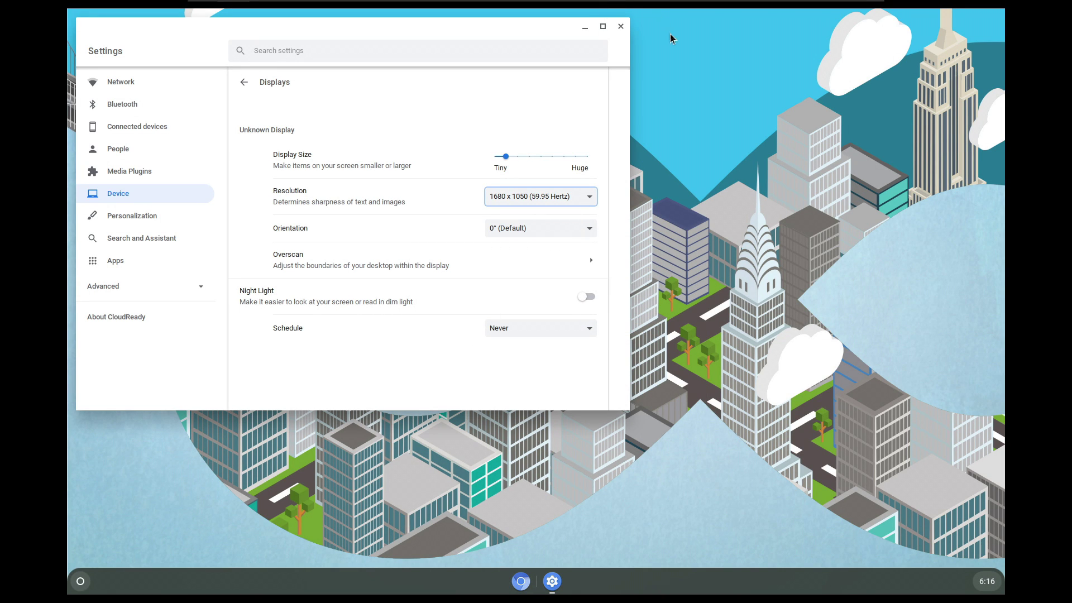
click(621, 26)
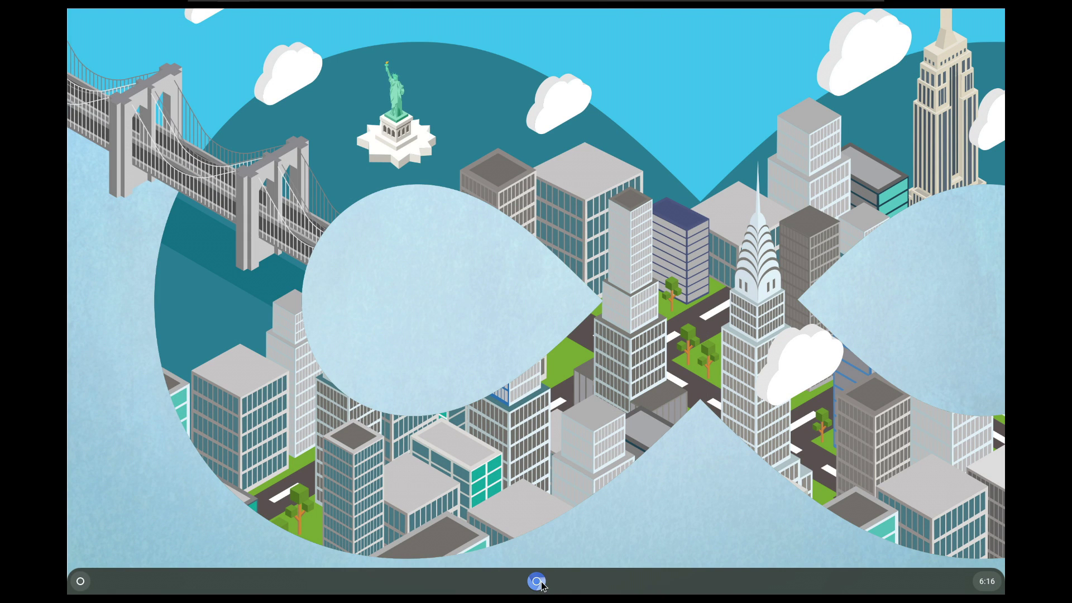
Step: Open the Chromium browser and maximize its window
click(540, 582)
drag(596, 37, 733, 30)
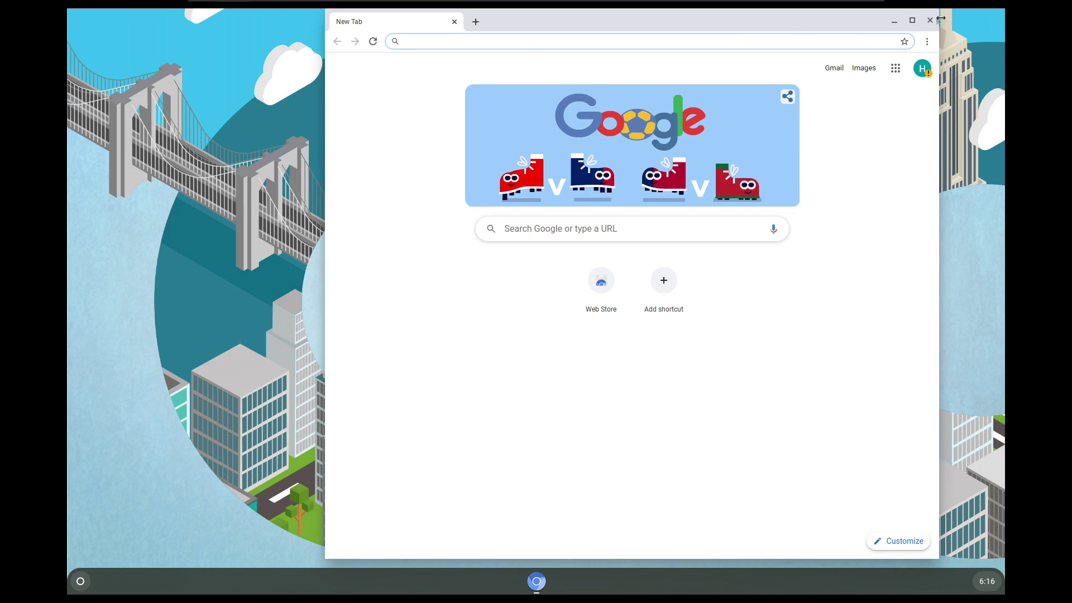
click(910, 21)
Step: Launch the Files app
click(87, 585)
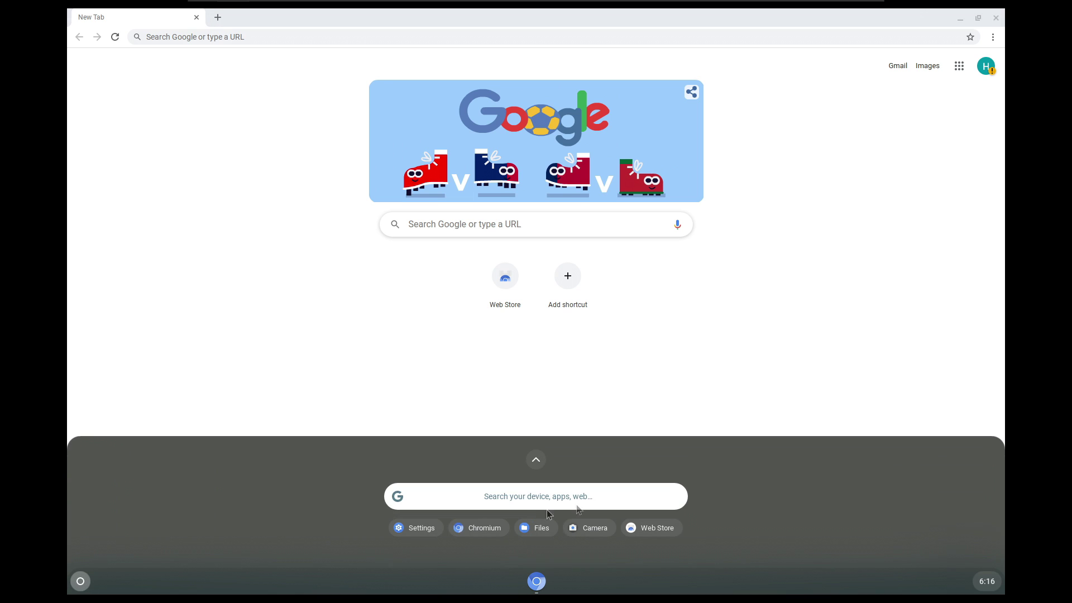
click(536, 530)
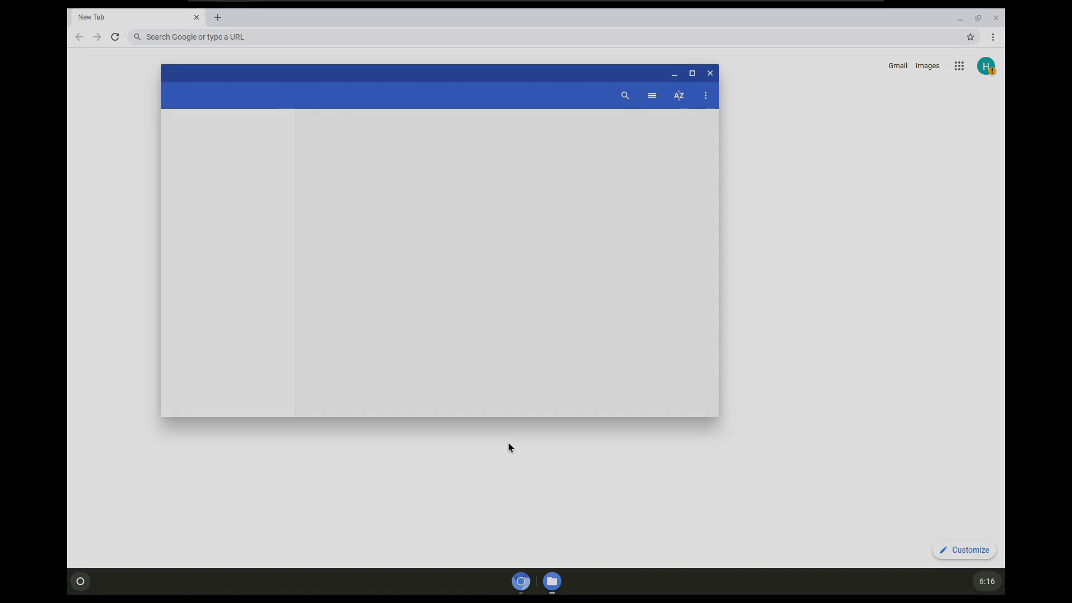